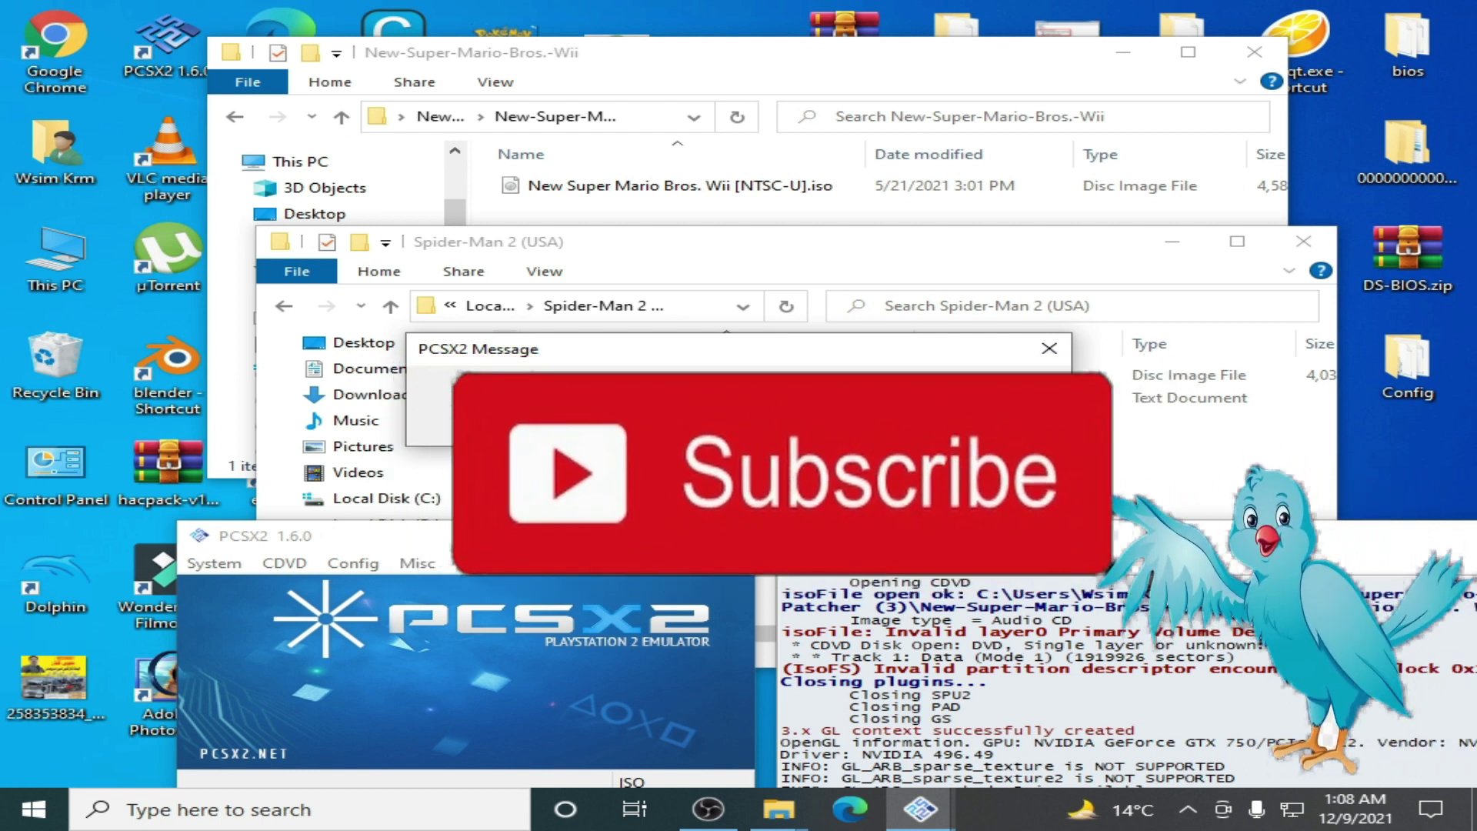
- Dismiss the PCSX2 message and open the bios folder inside Documents\PCSX2 in File Explorer
left_click(742, 431)
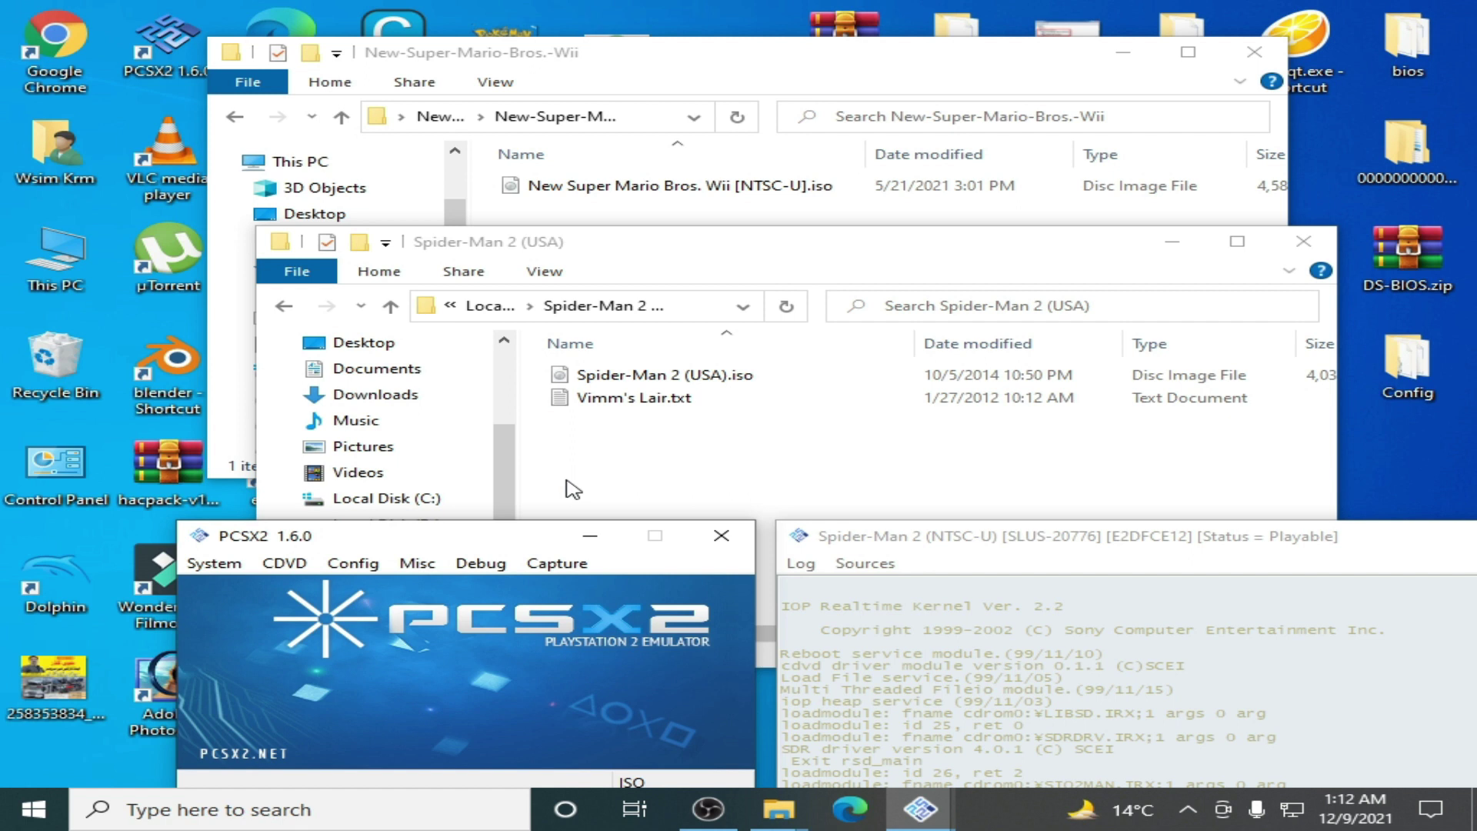
double_click(32, 268)
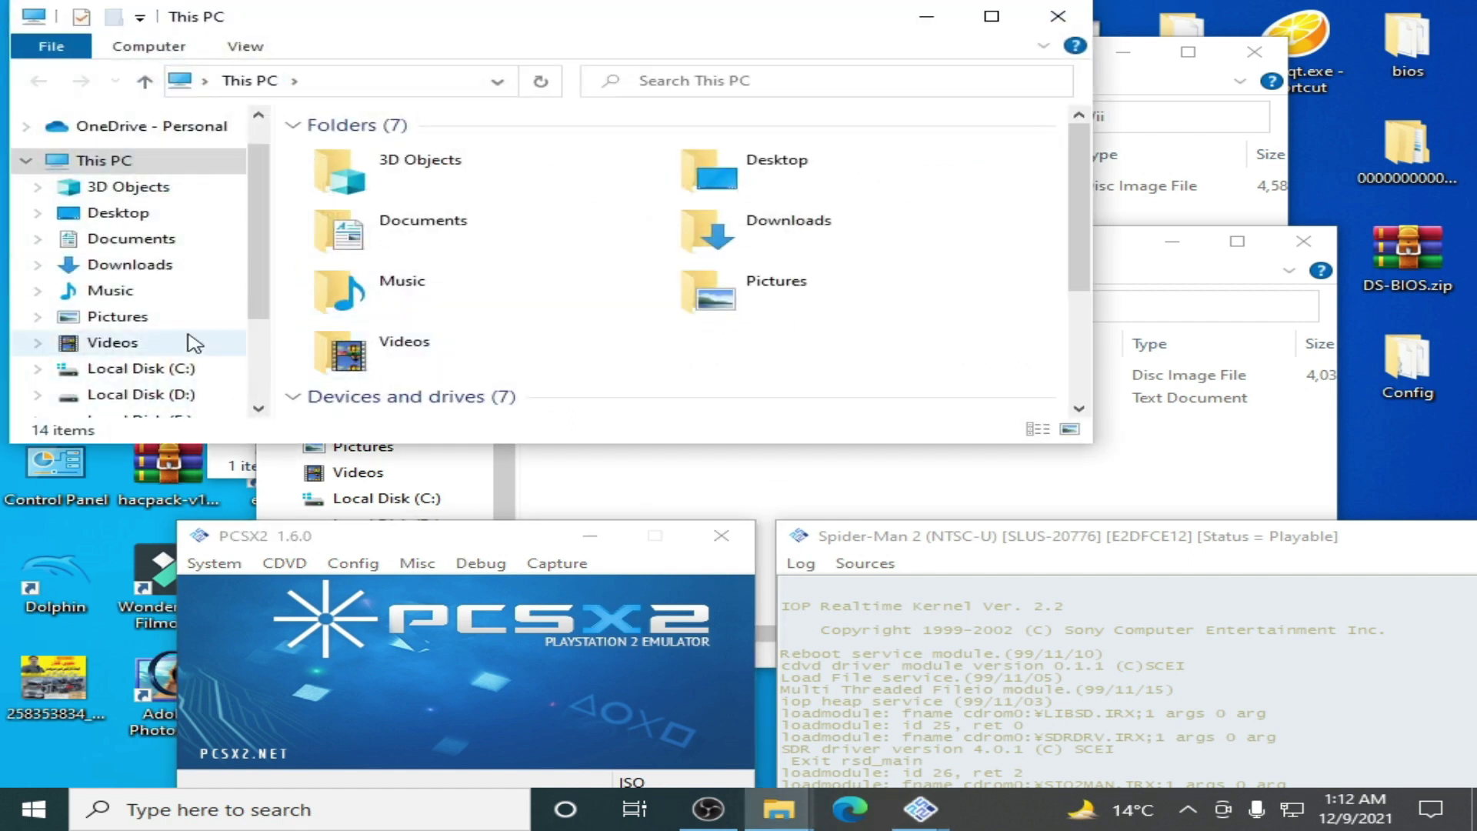
left_click(138, 243)
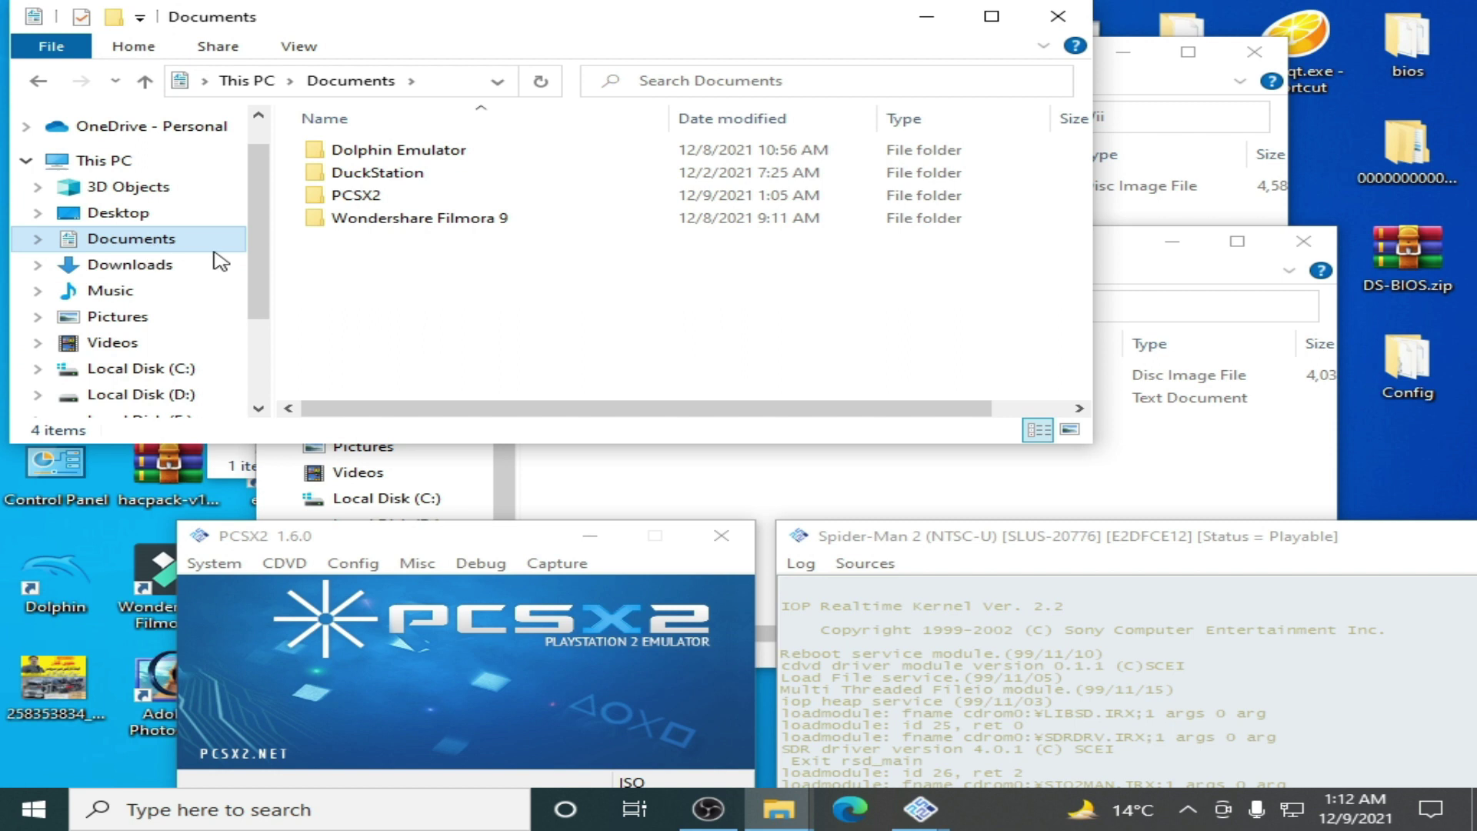
double_click(371, 203)
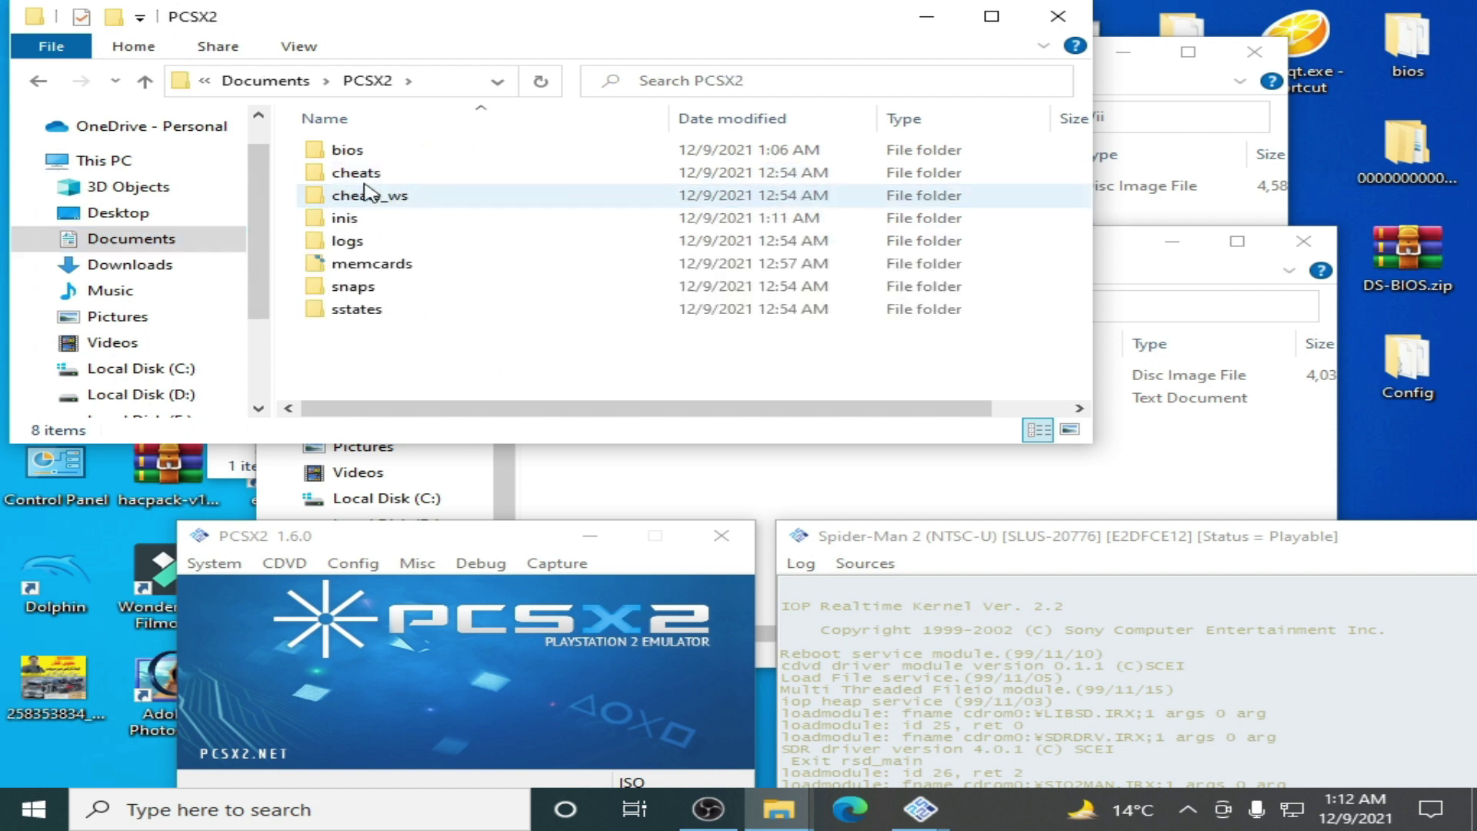
double_click(346, 150)
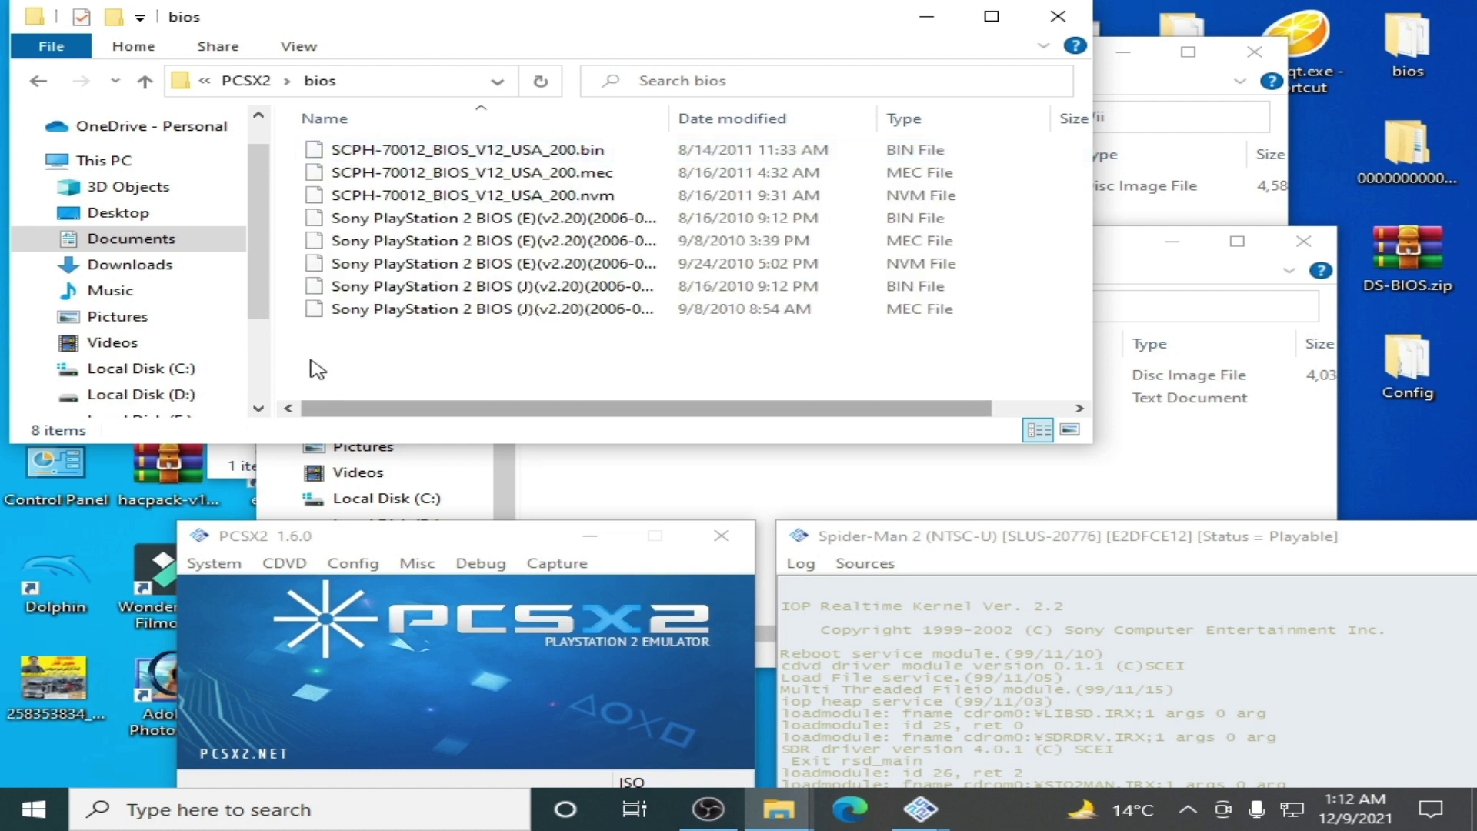
- Delete all the BIOS files in the PCSX2 bios folder
left_click_drag(312, 344, 435, 157)
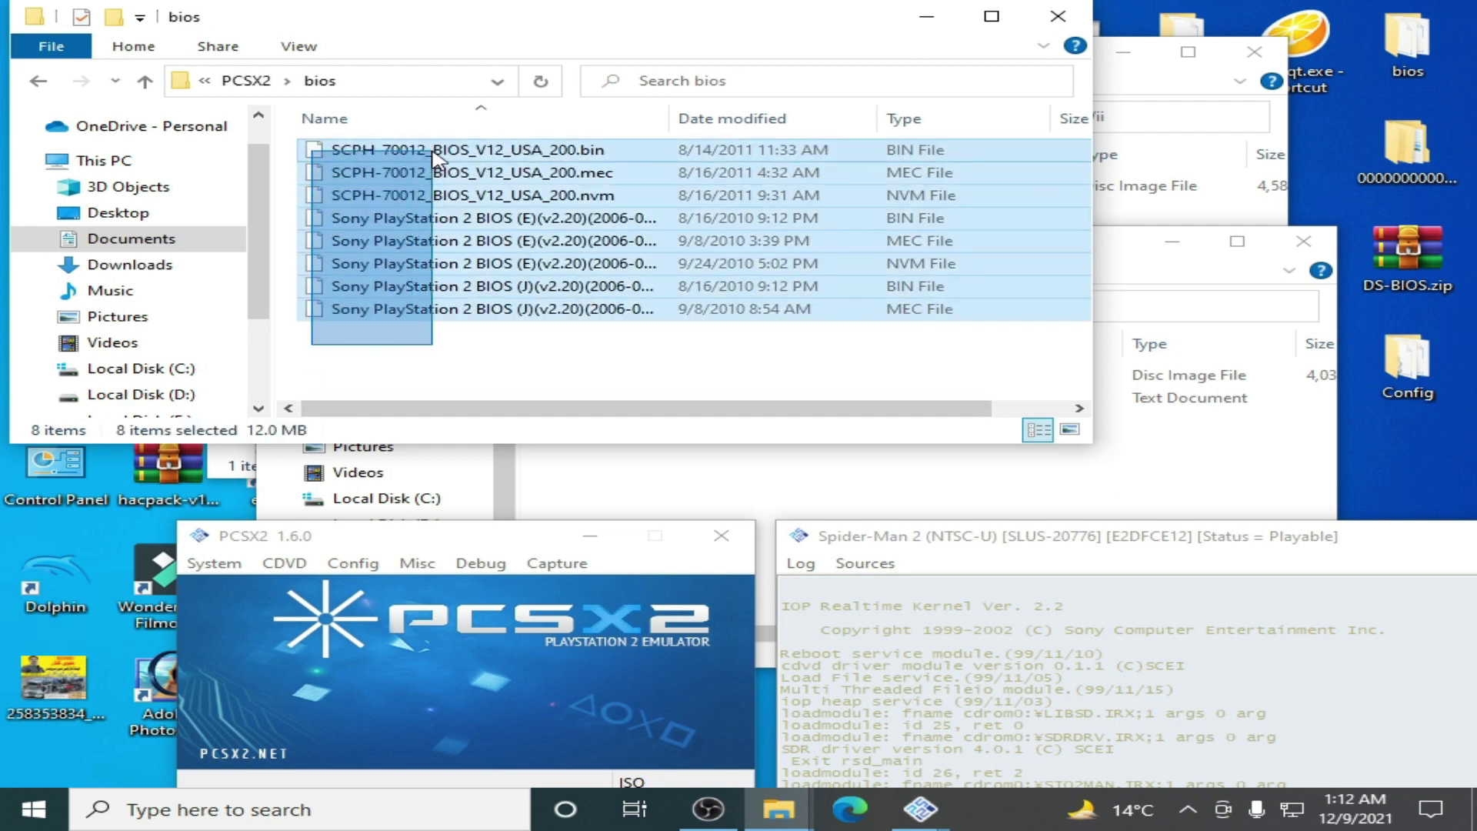
right_click(435, 158)
left_click(487, 502)
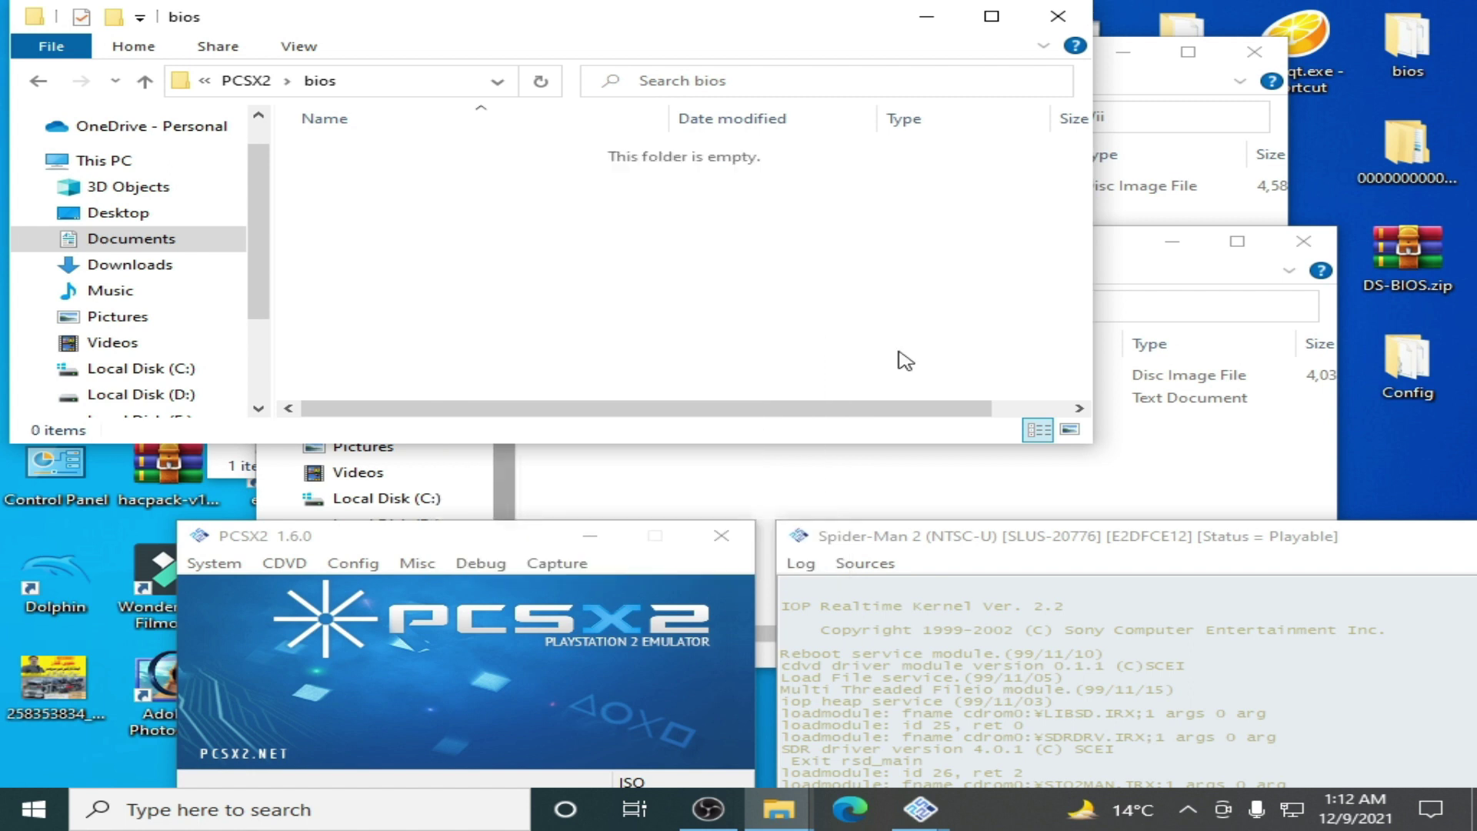
- Copy all files from the desktop's bios folder into the empty PCSX2 bios folder and close that destination folder
double_click(1400, 53)
left_click_drag(492, 62, 1075, 191)
left_click_drag(931, 496, 1011, 309)
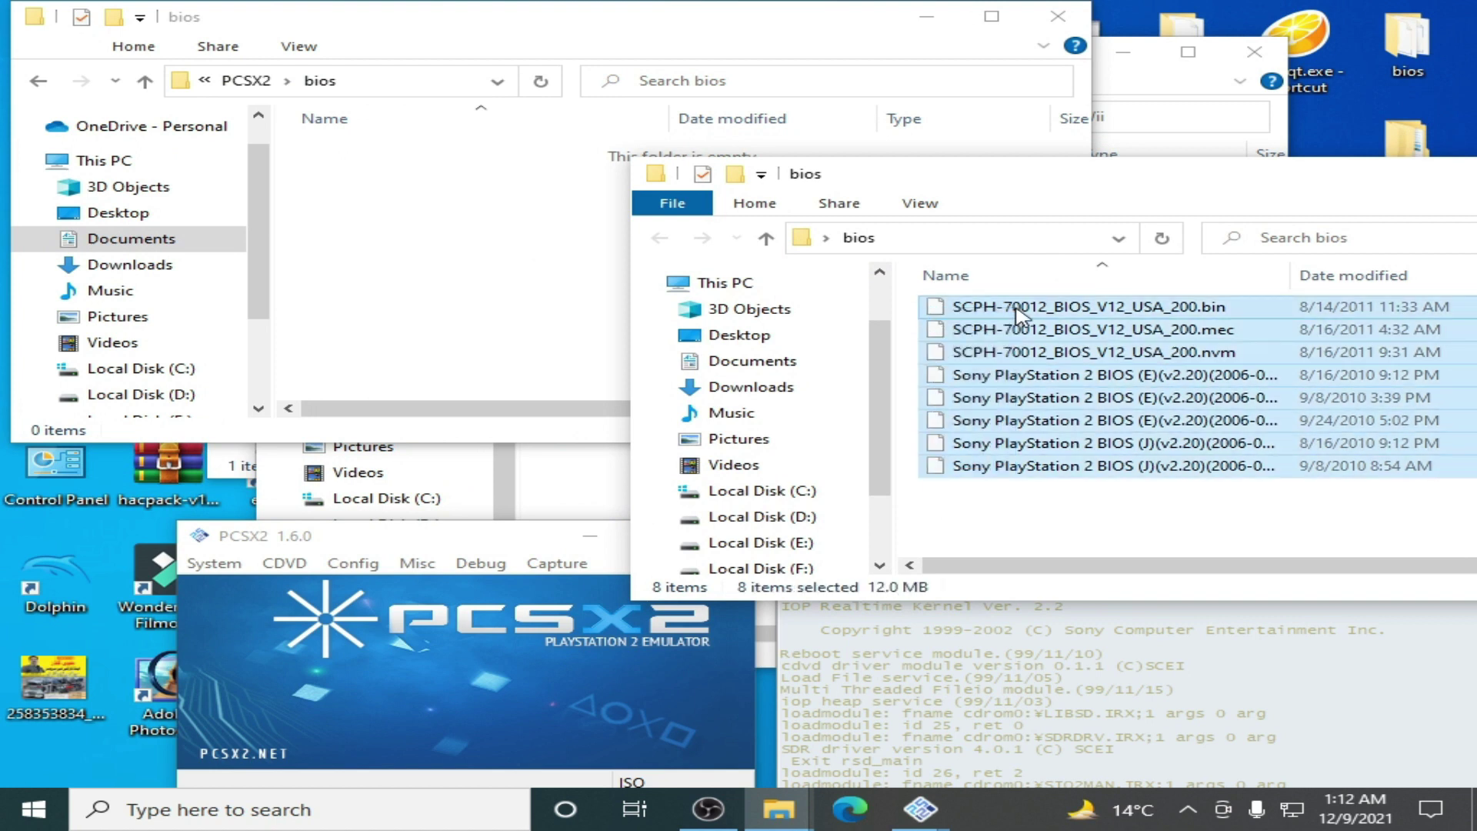
right_click(1010, 309)
left_click(1081, 607)
right_click(470, 238)
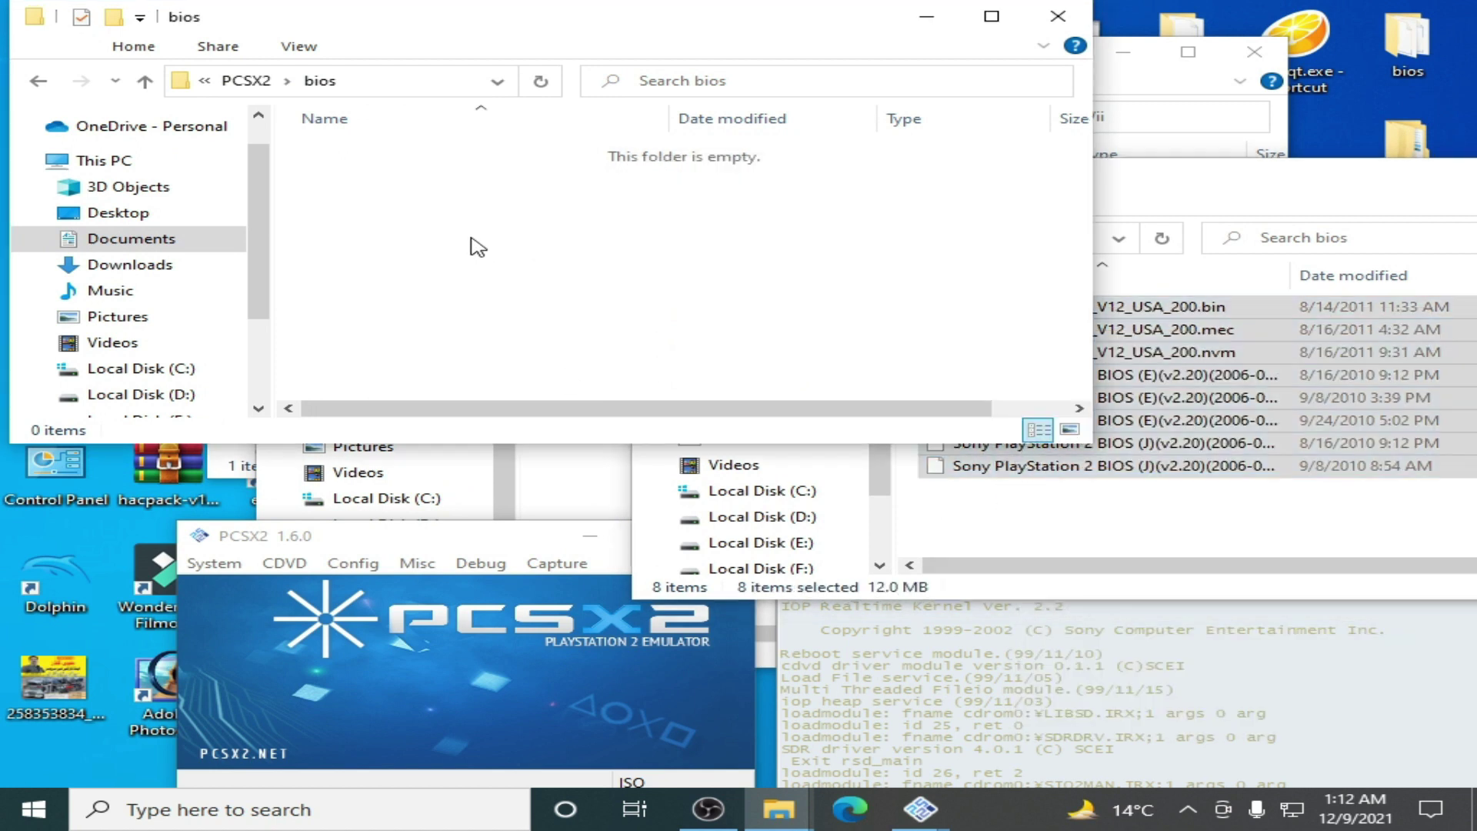
left_click(548, 391)
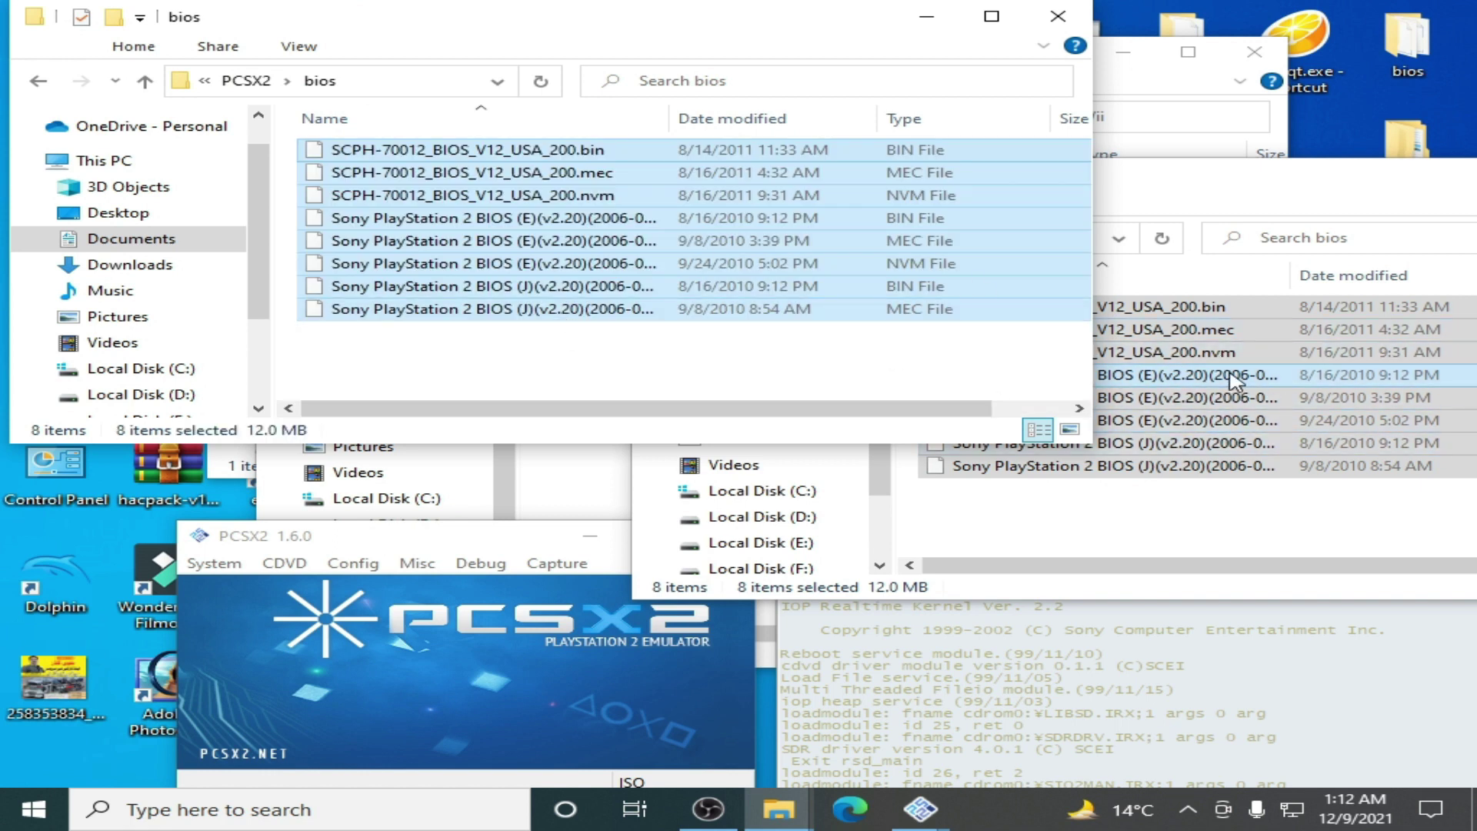
left_click(1058, 17)
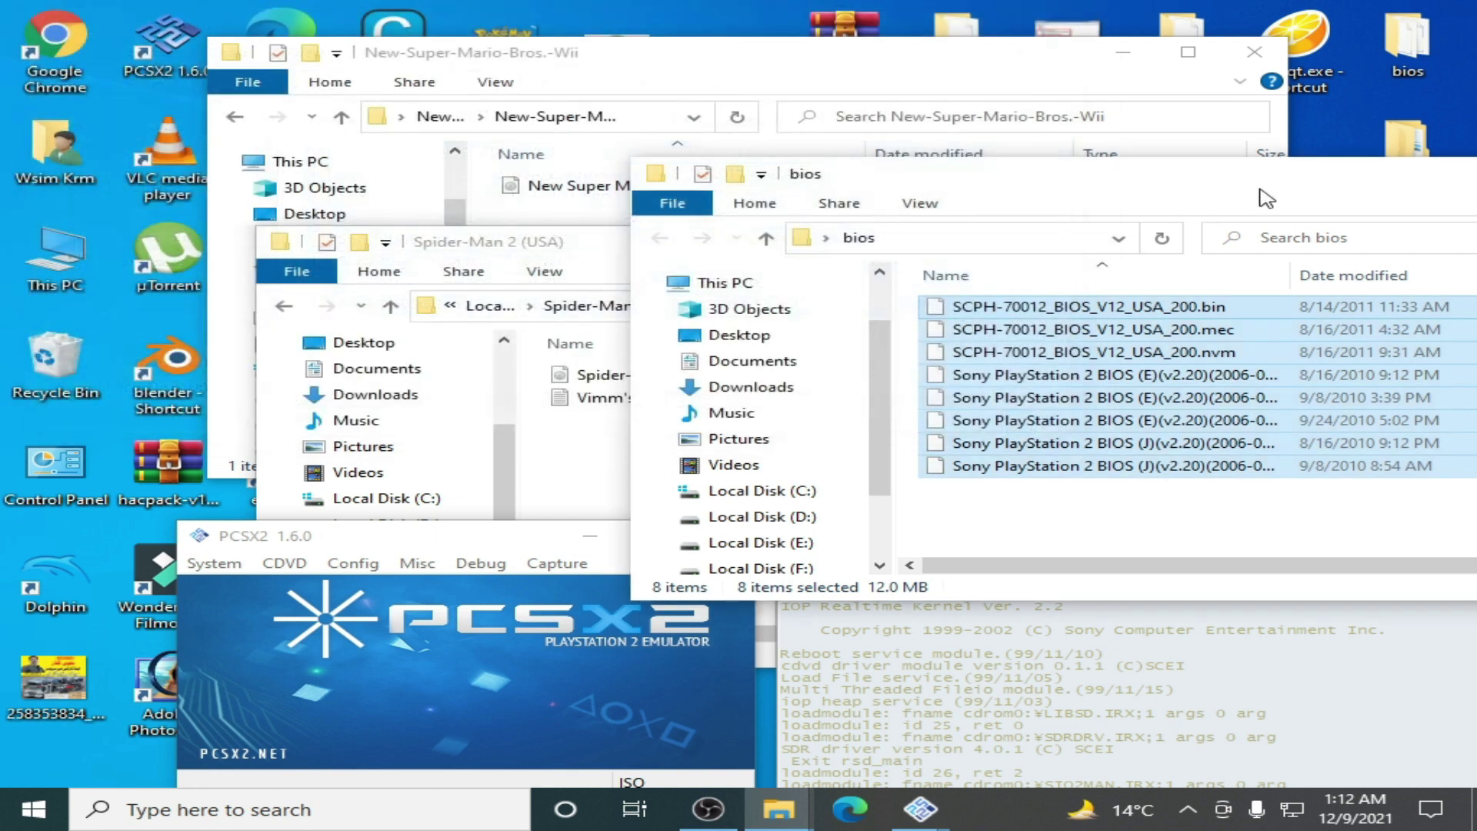
left_click_drag(1336, 191, 998, 191)
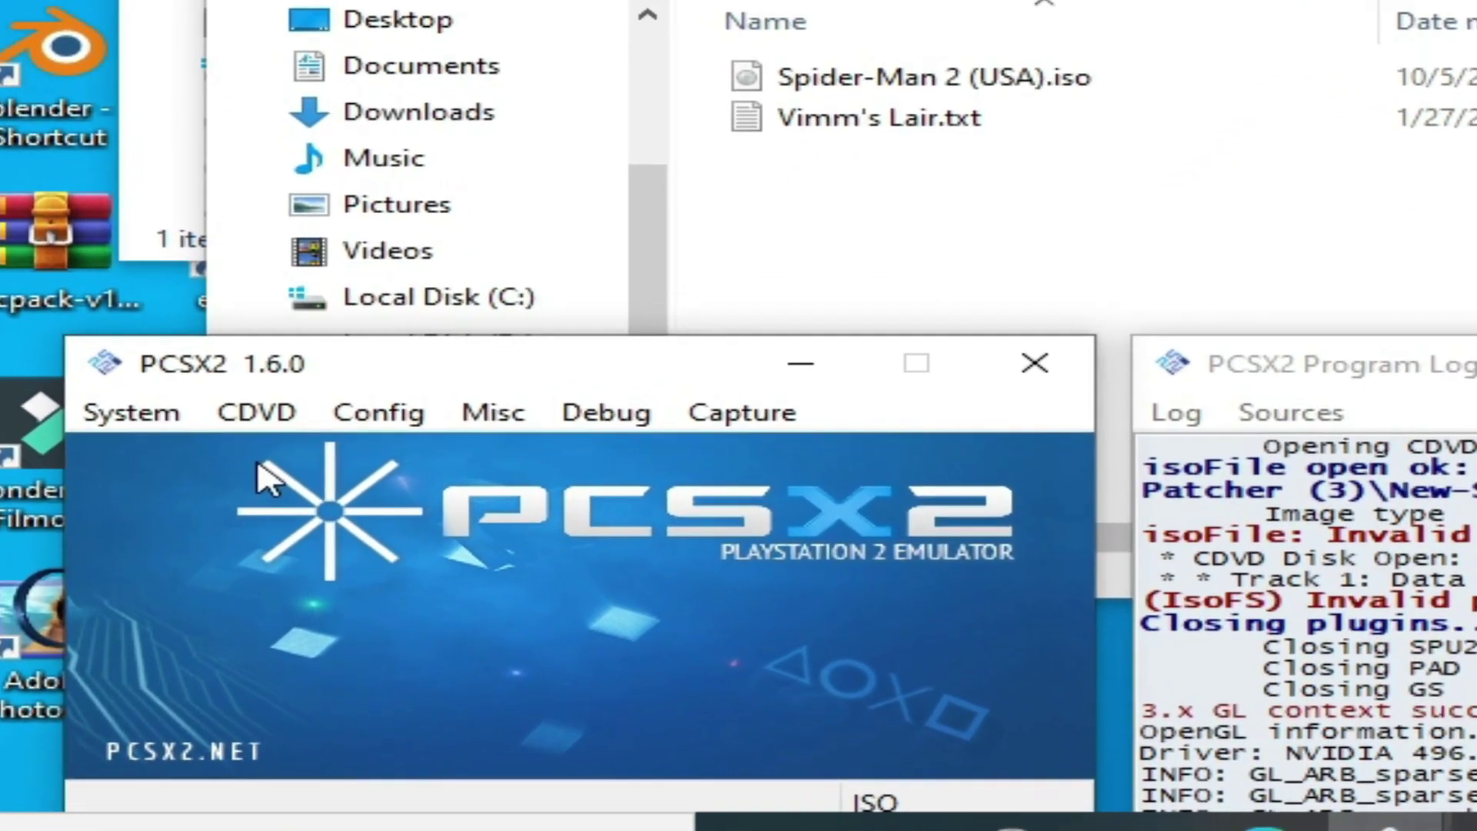
- Clear the ISO list in PCSX2's ISO Selector and confirm the clearing
left_click(289, 567)
mouse_move(461, 422)
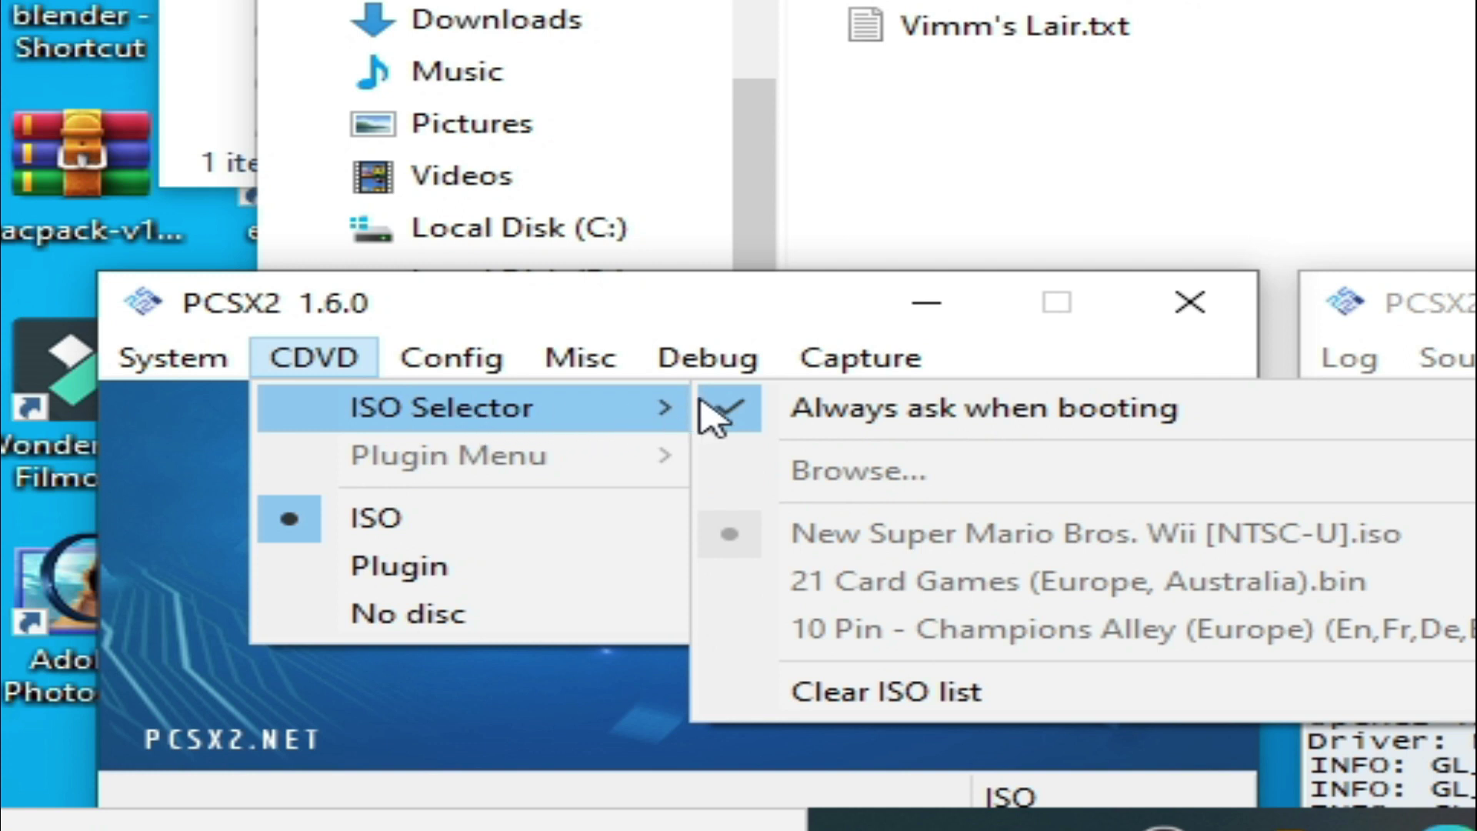
left_click(896, 687)
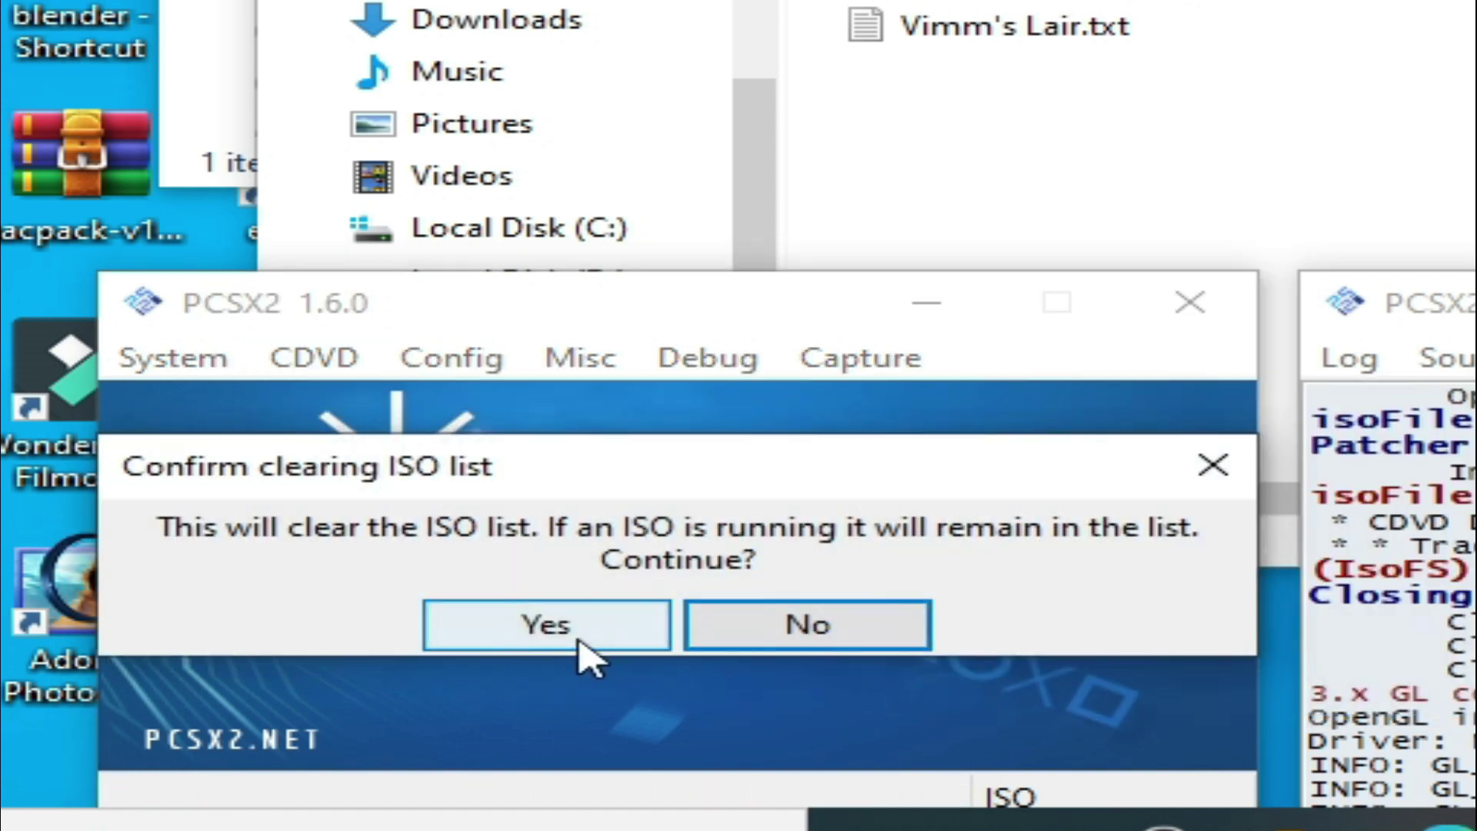
left_click(561, 620)
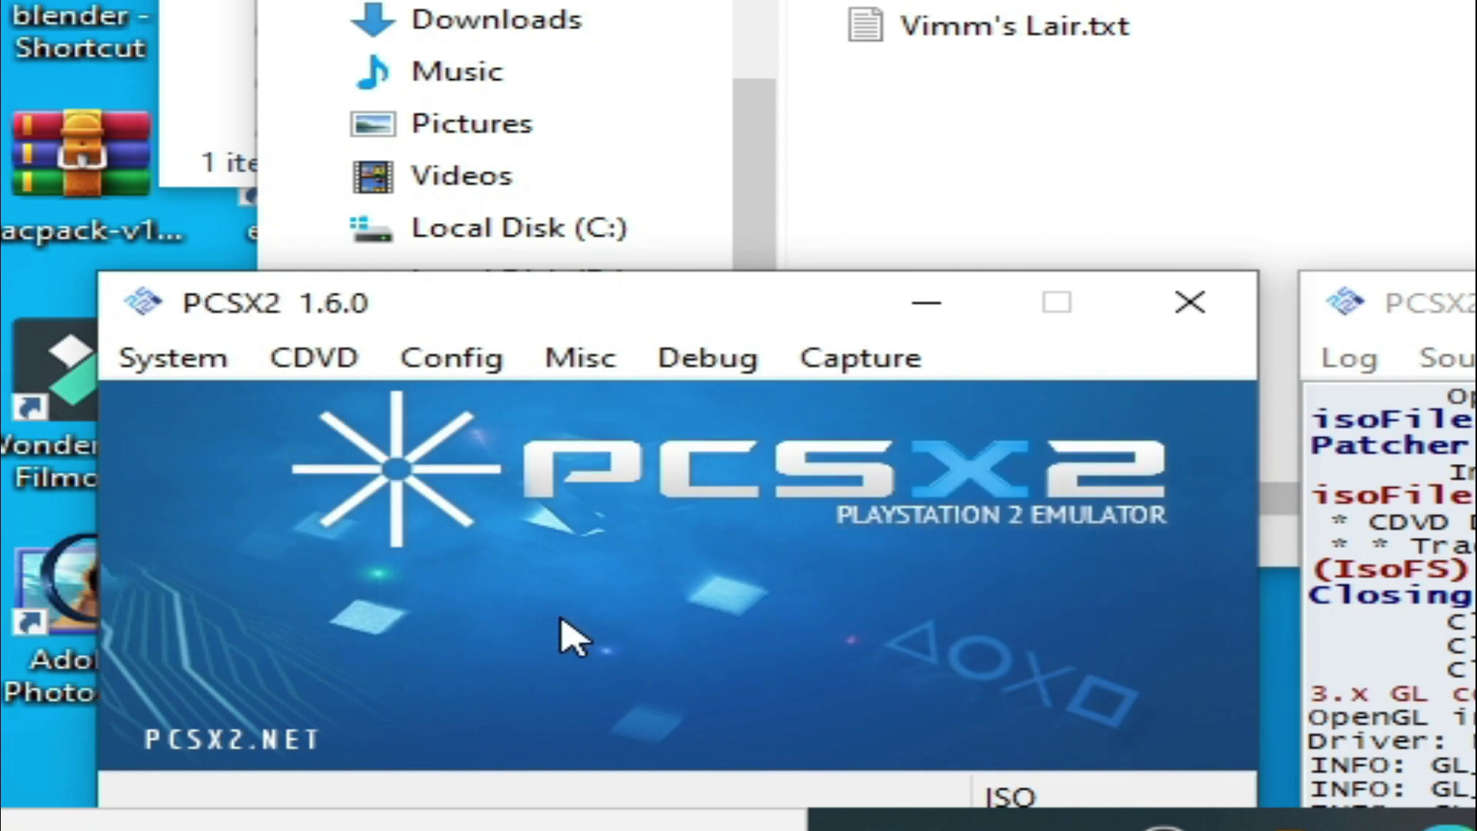
- Switch the ISO Selector's "Always ask when booting" option off and back on
left_click(345, 362)
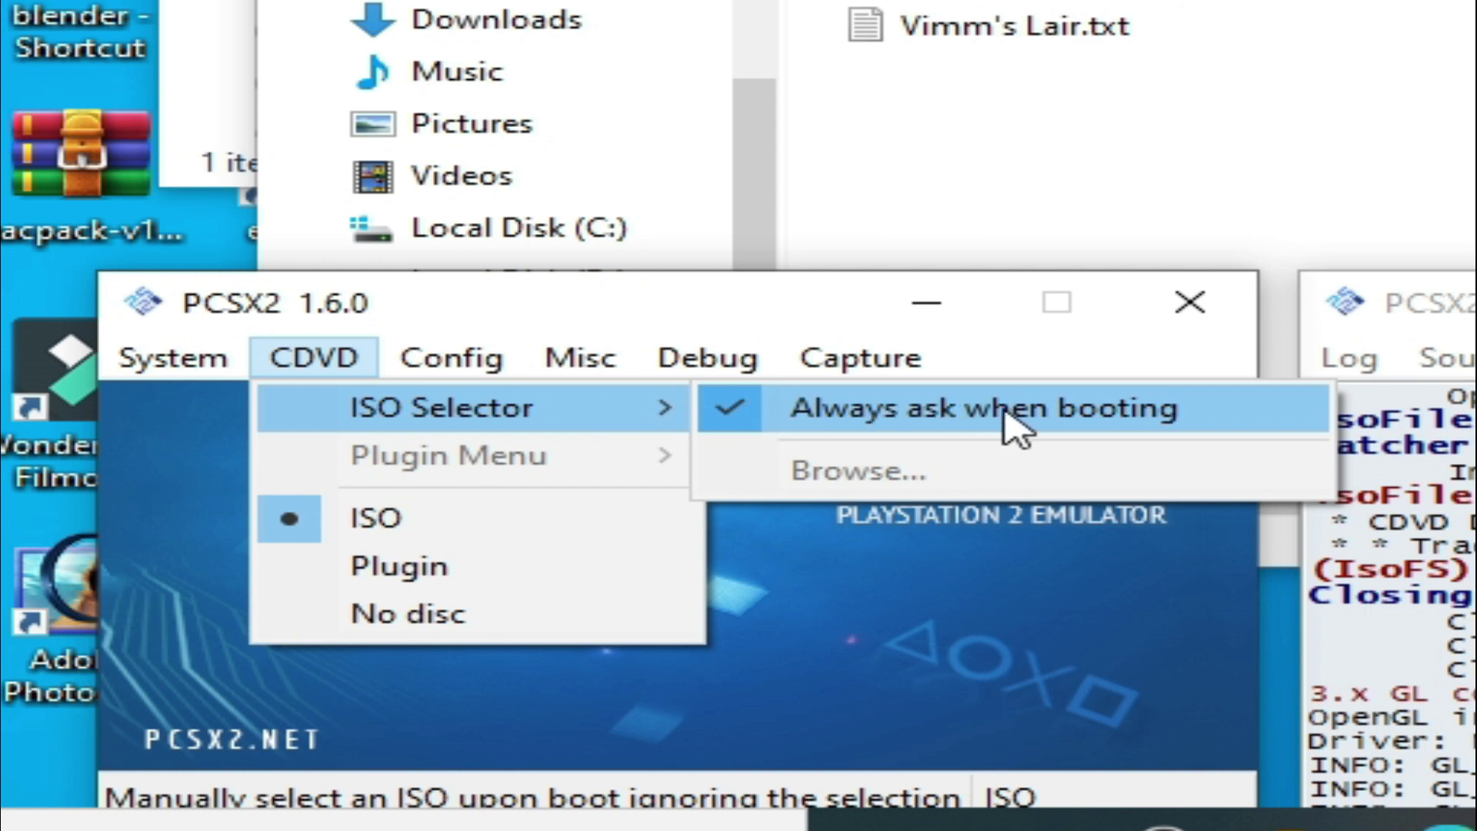
left_click(965, 415)
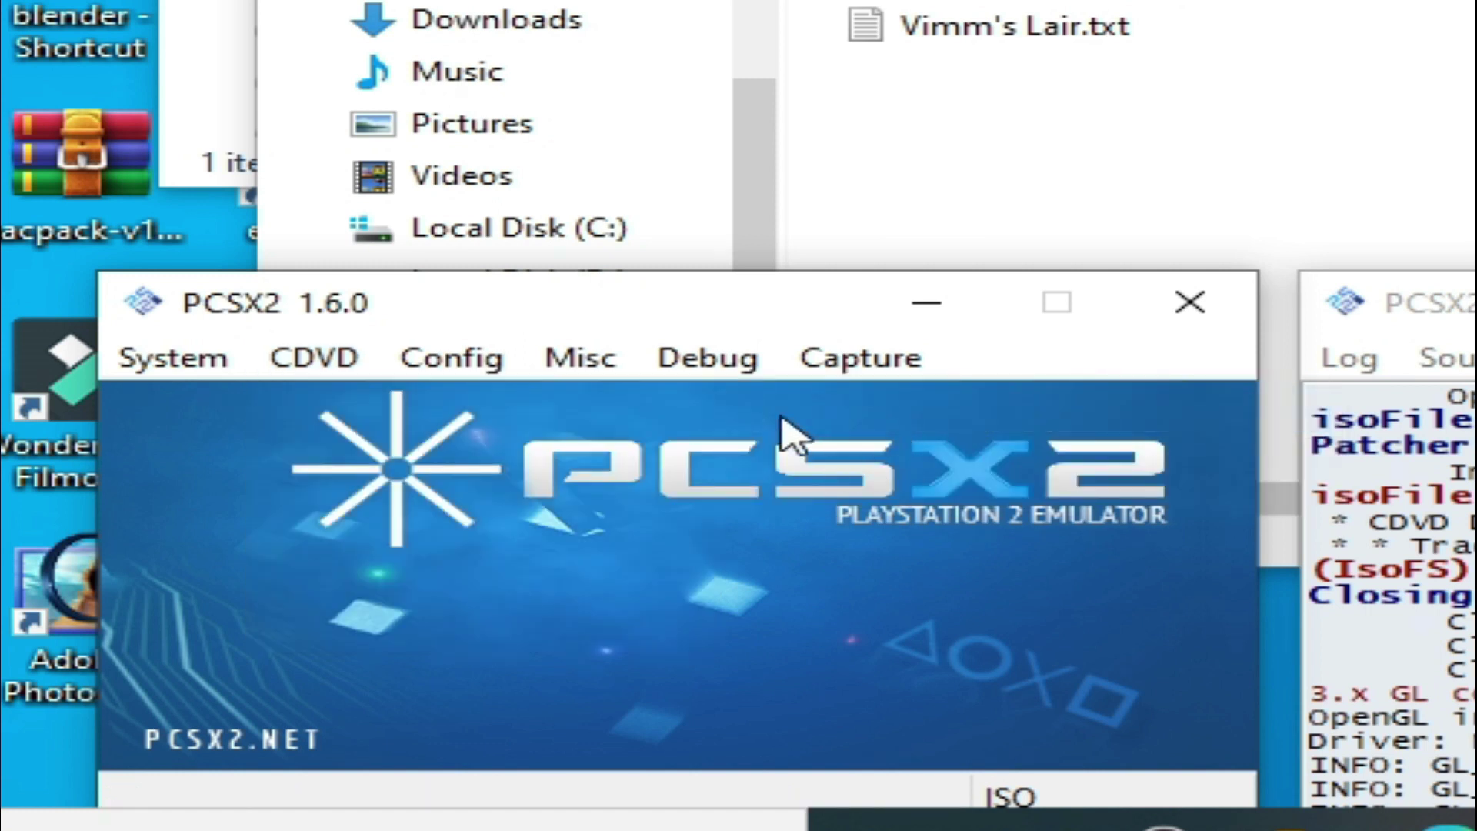
left_click(243, 358)
left_click(319, 362)
left_click(330, 362)
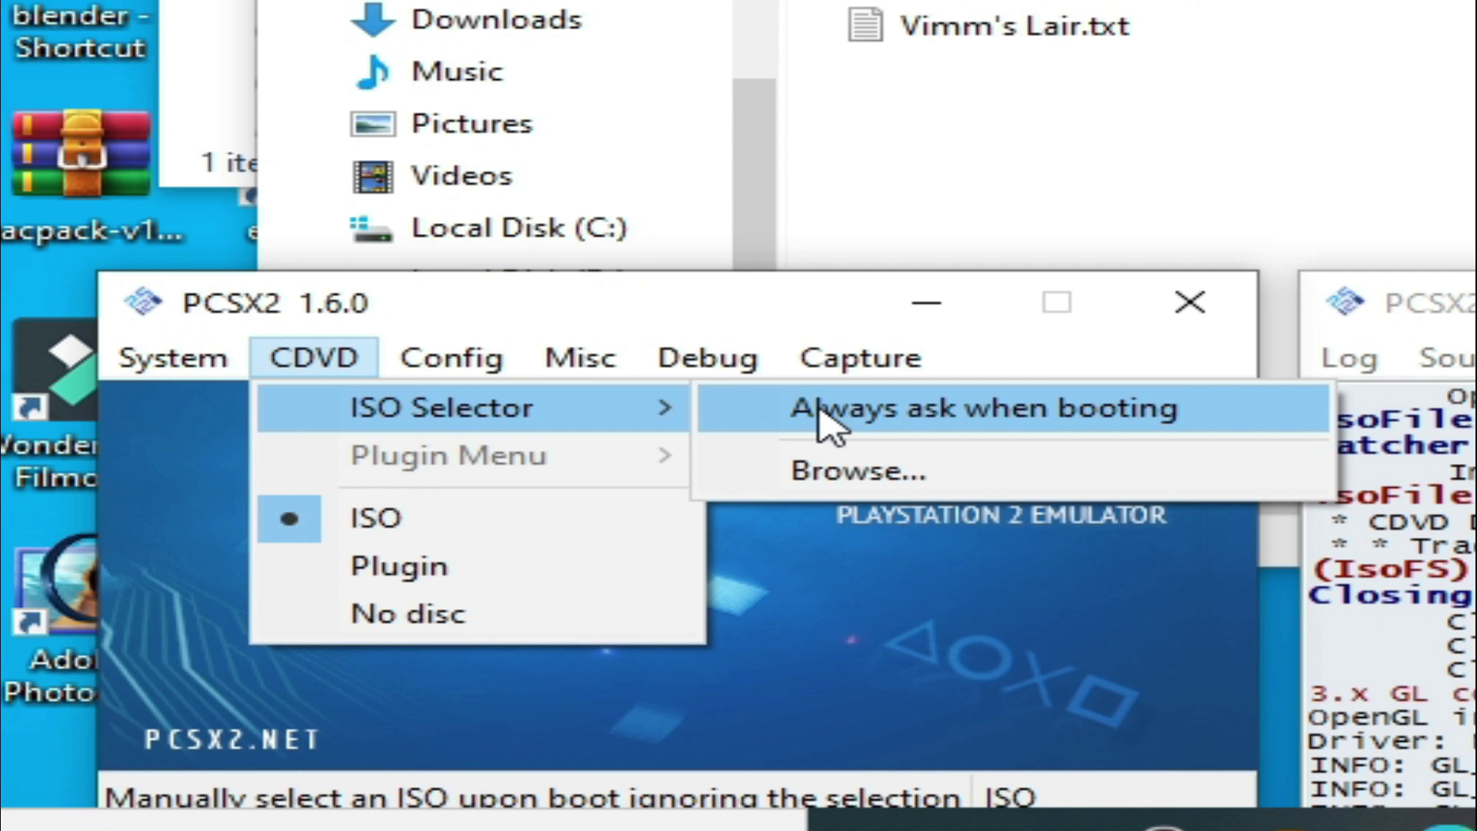
left_click(821, 413)
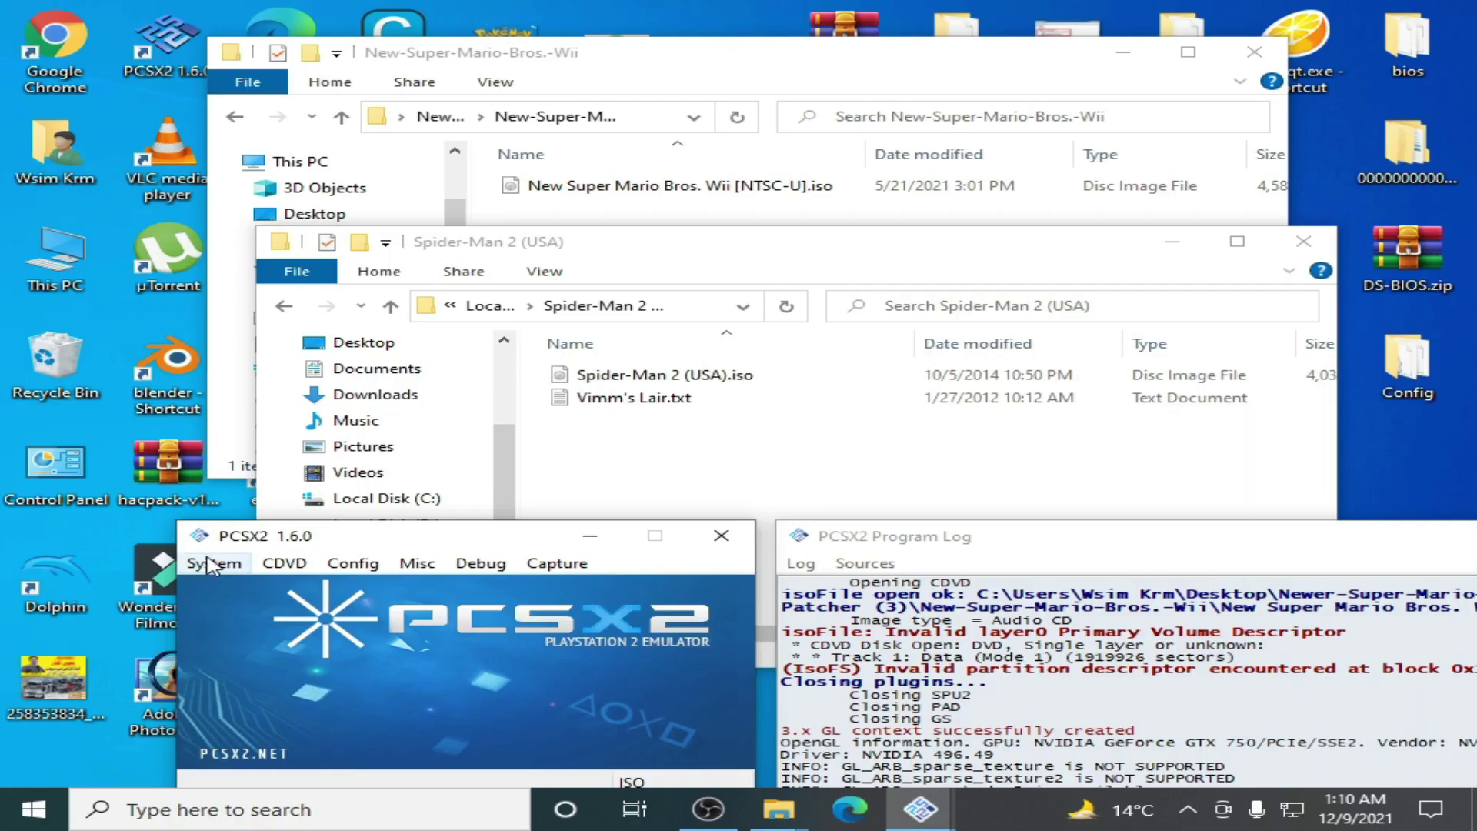
- Try to boot New Super Mario Bros. Wii [NTSC-U].iso with Boot ISO (fast) and dismiss the message
left_click(211, 564)
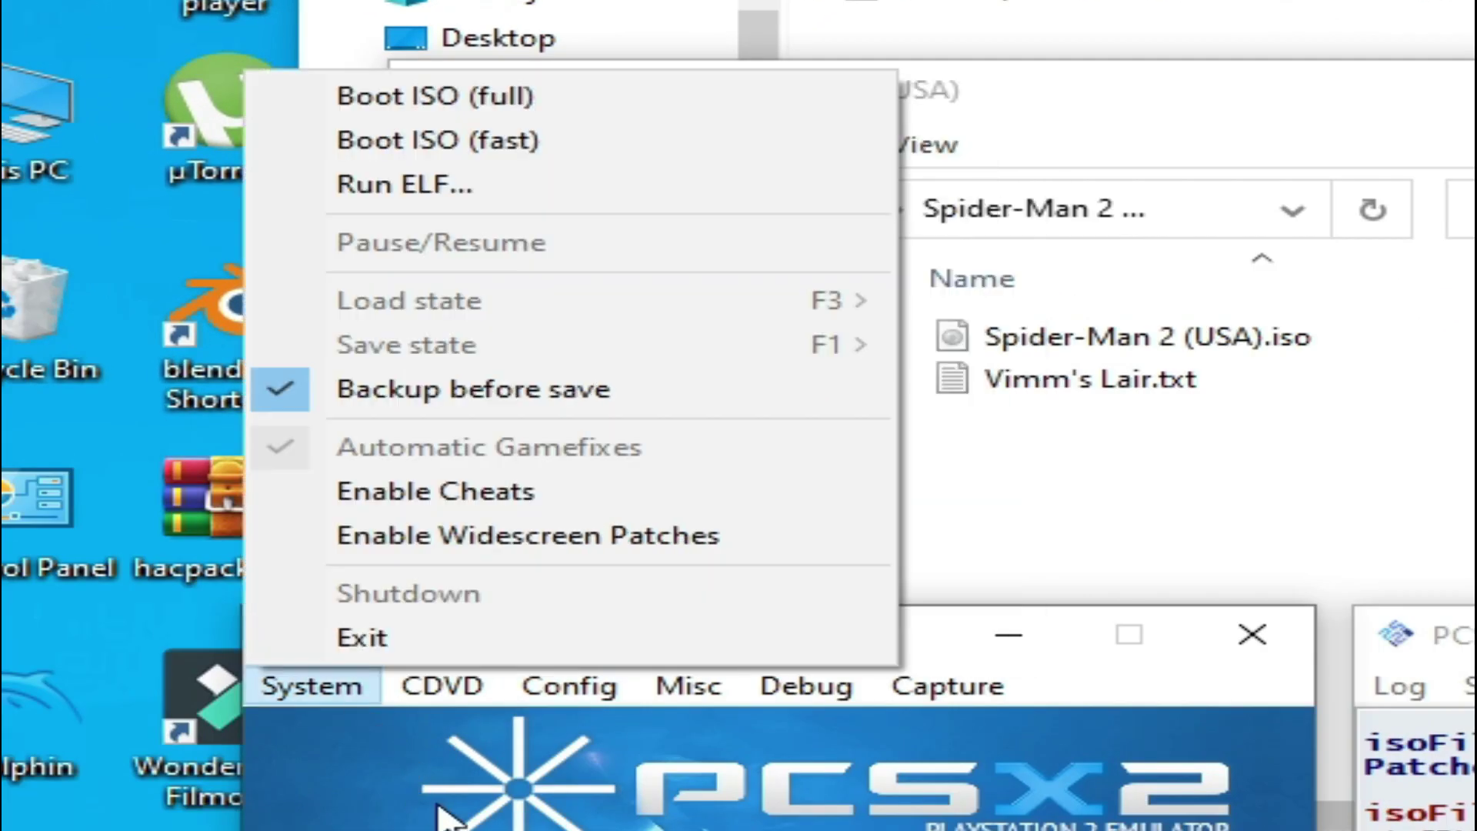
left_click(444, 816)
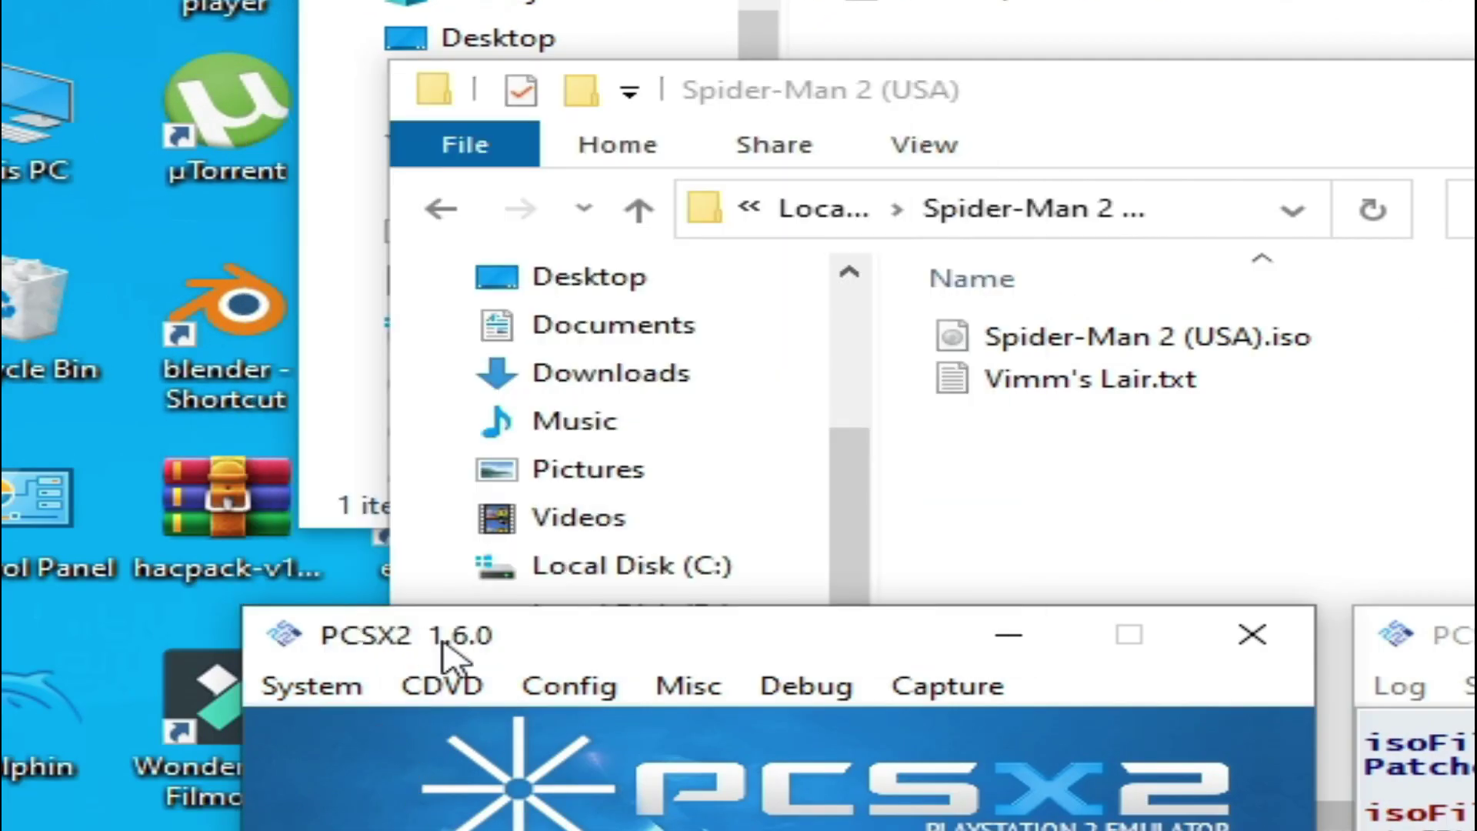
left_click(354, 692)
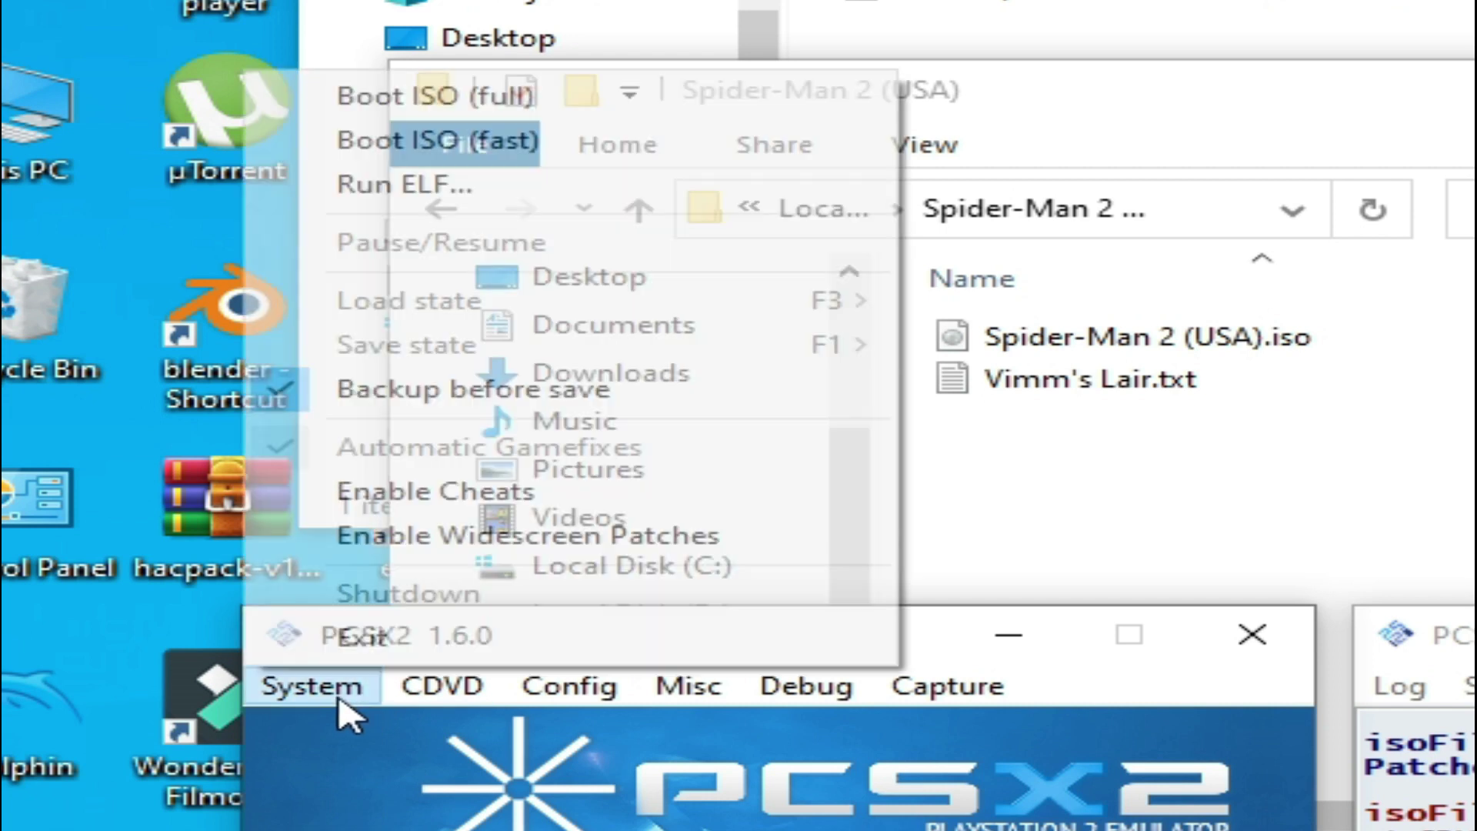
left_click(421, 150)
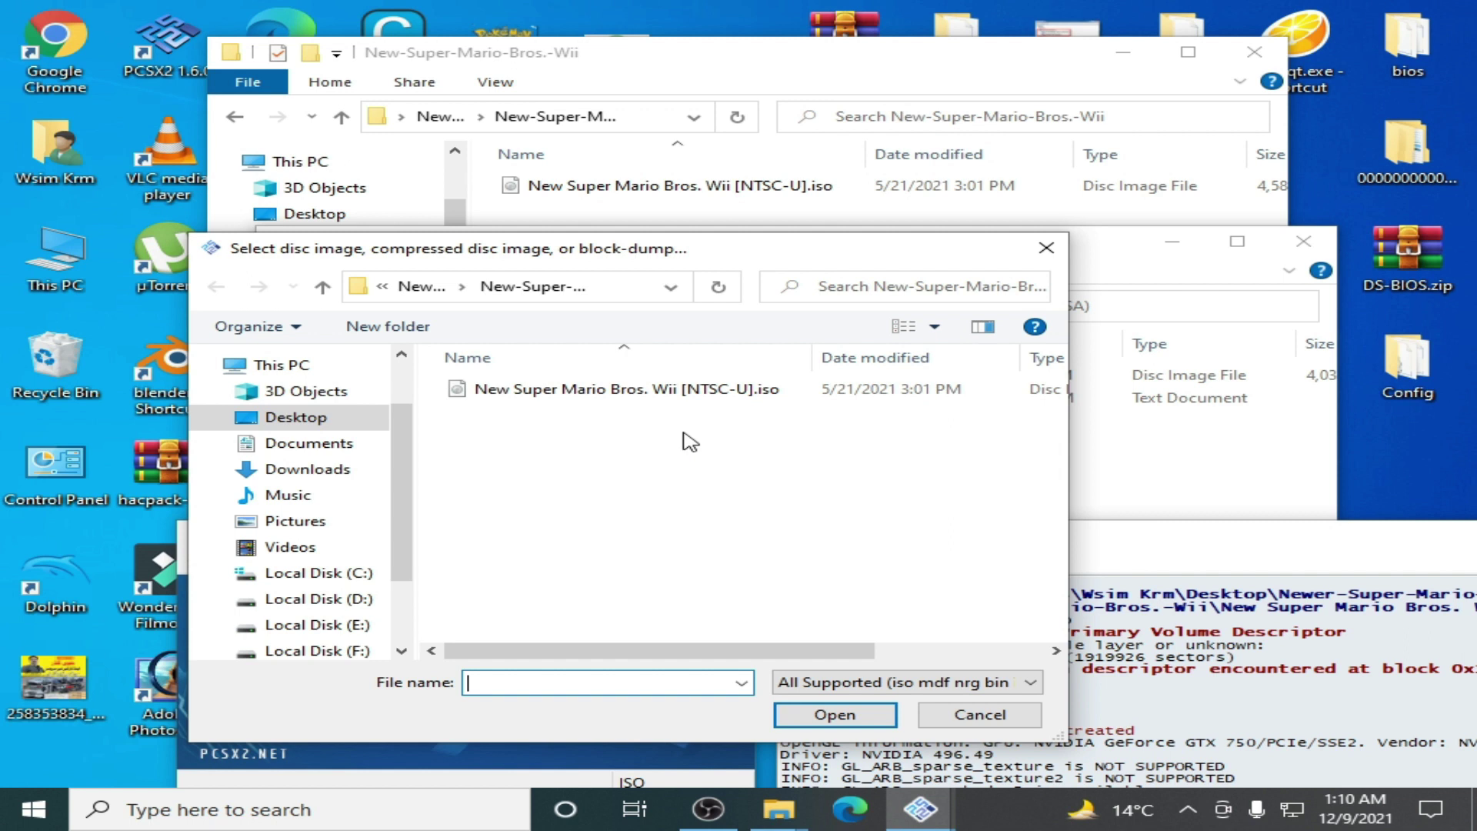
double_click(627, 392)
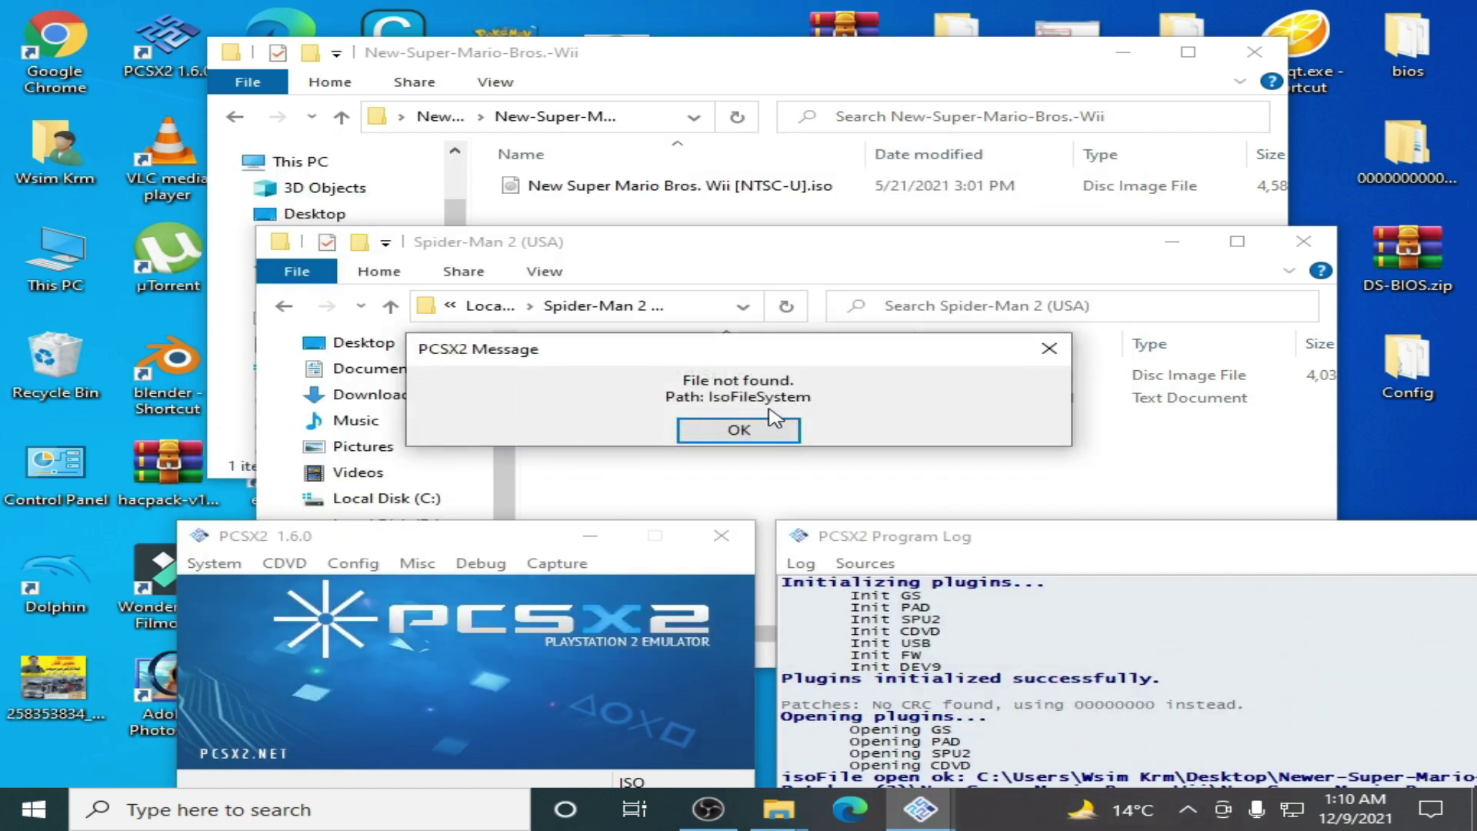
left_click(777, 430)
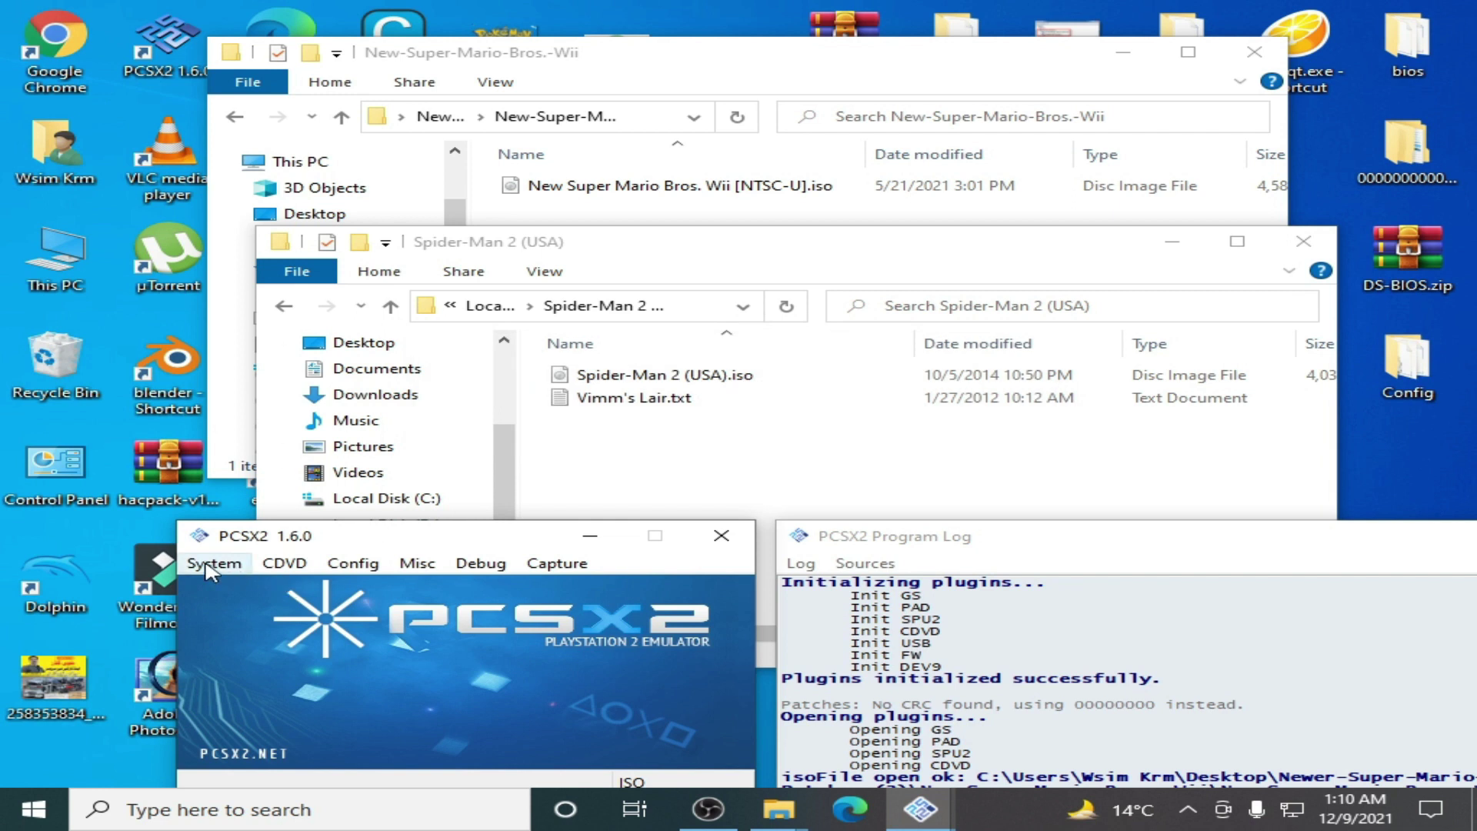
- Boot Spider-Man 2 (USA).iso from the Spider-Man 2 (USA) folder on Local Disk (H:) with Boot ISO (fast)
left_click(213, 564)
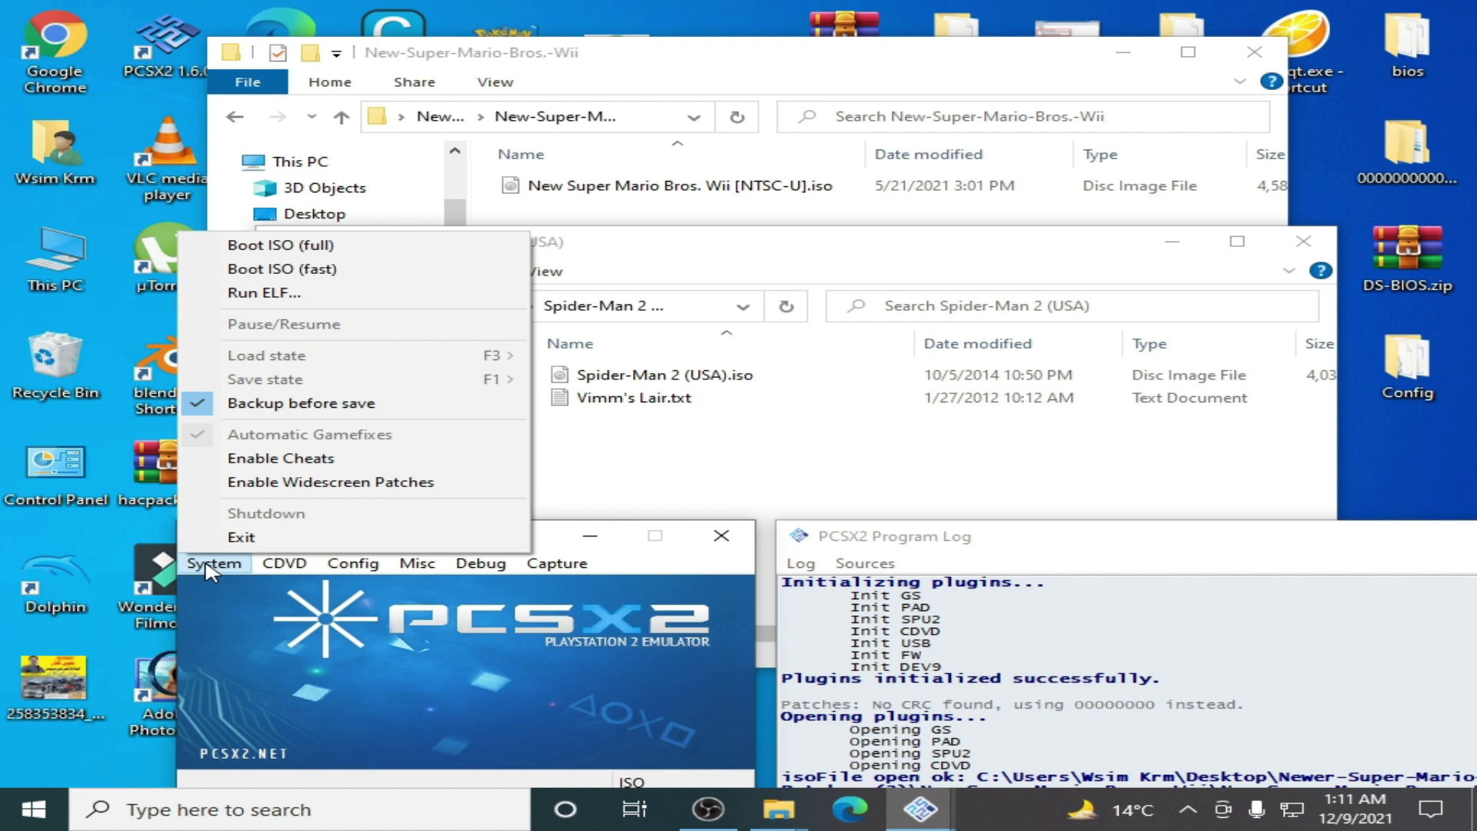
left_click(285, 269)
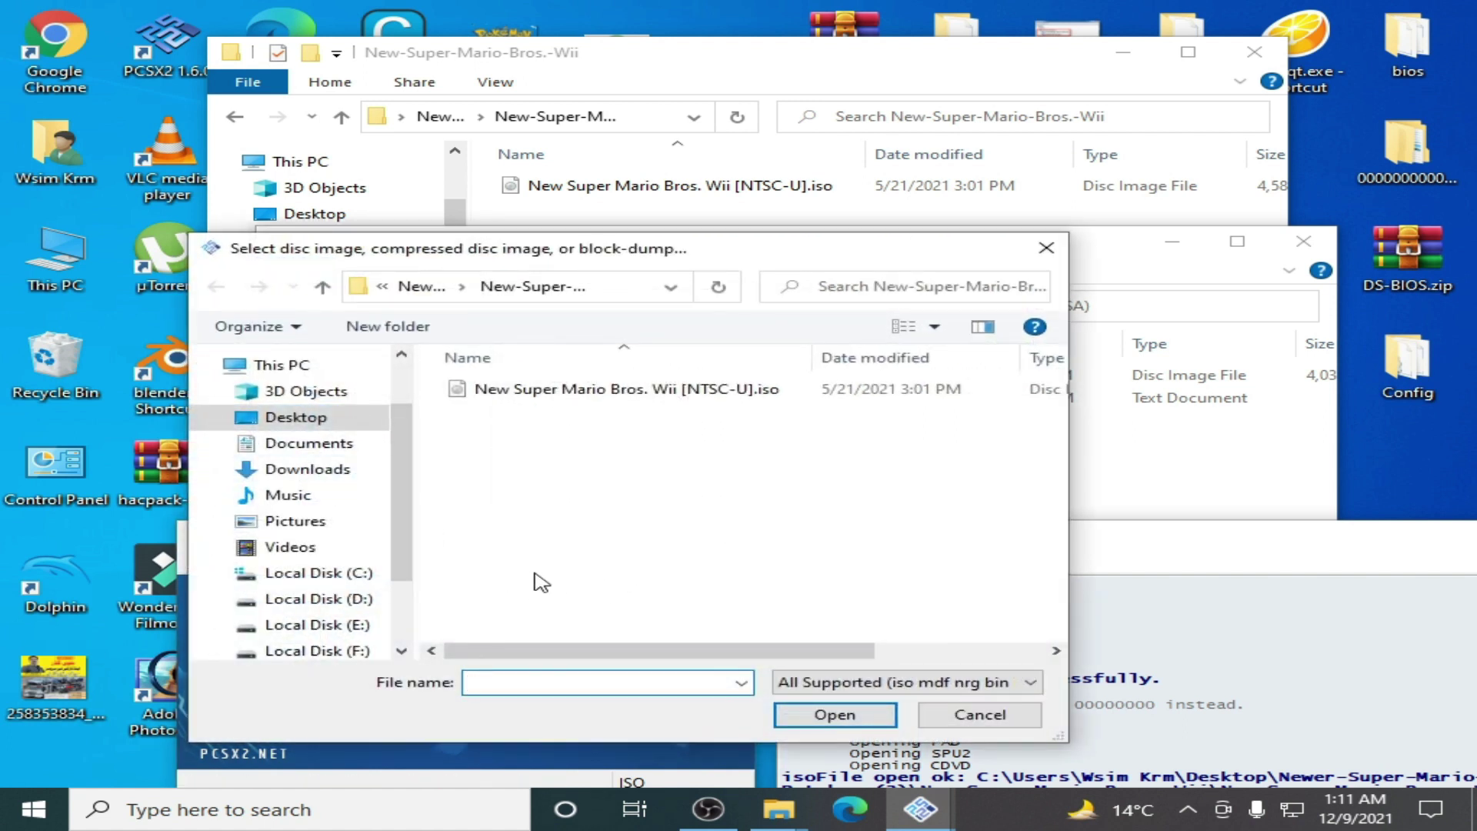
scroll(355, 605, "down", 1)
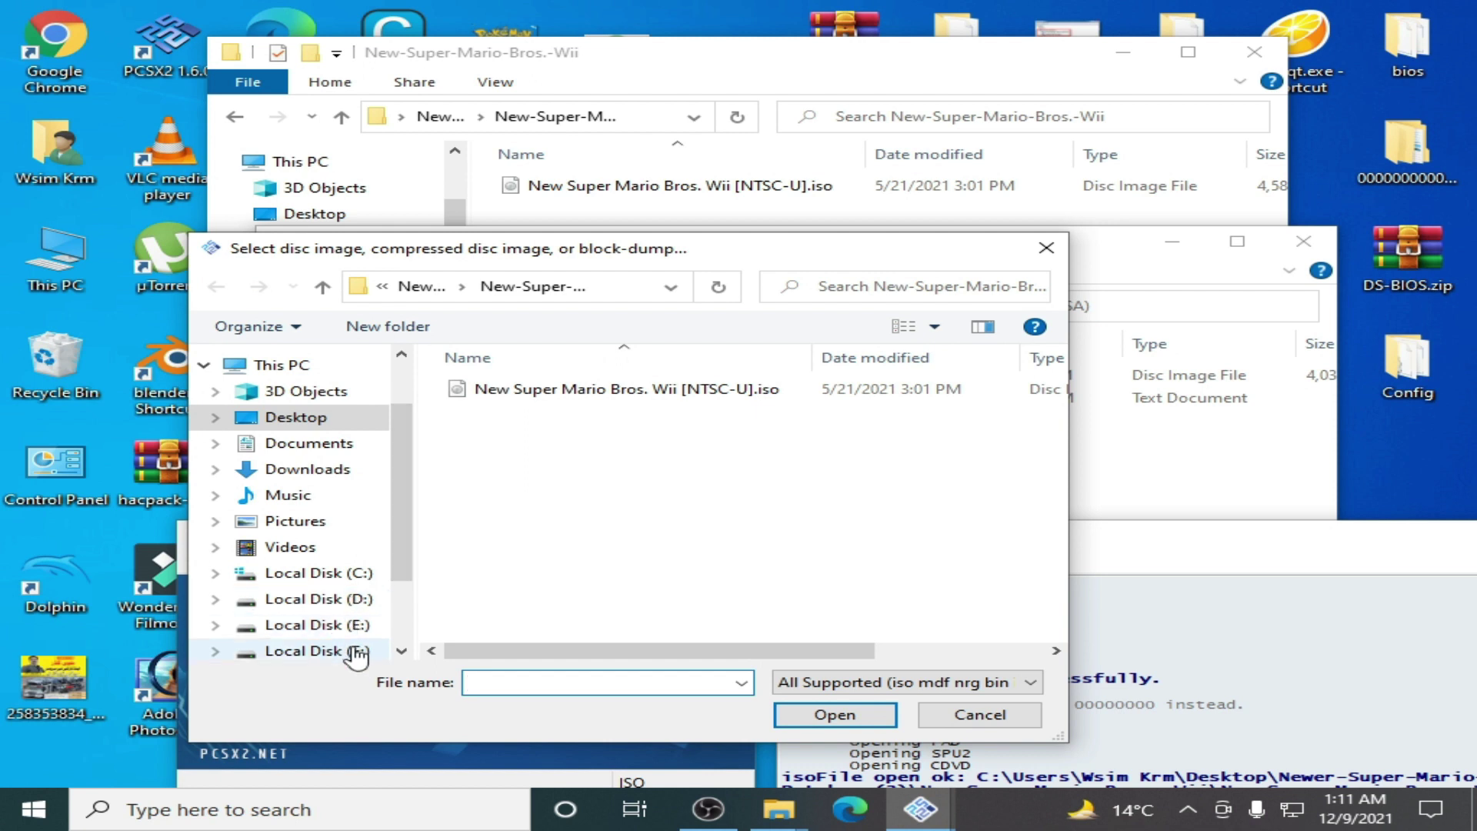
left_click(357, 646)
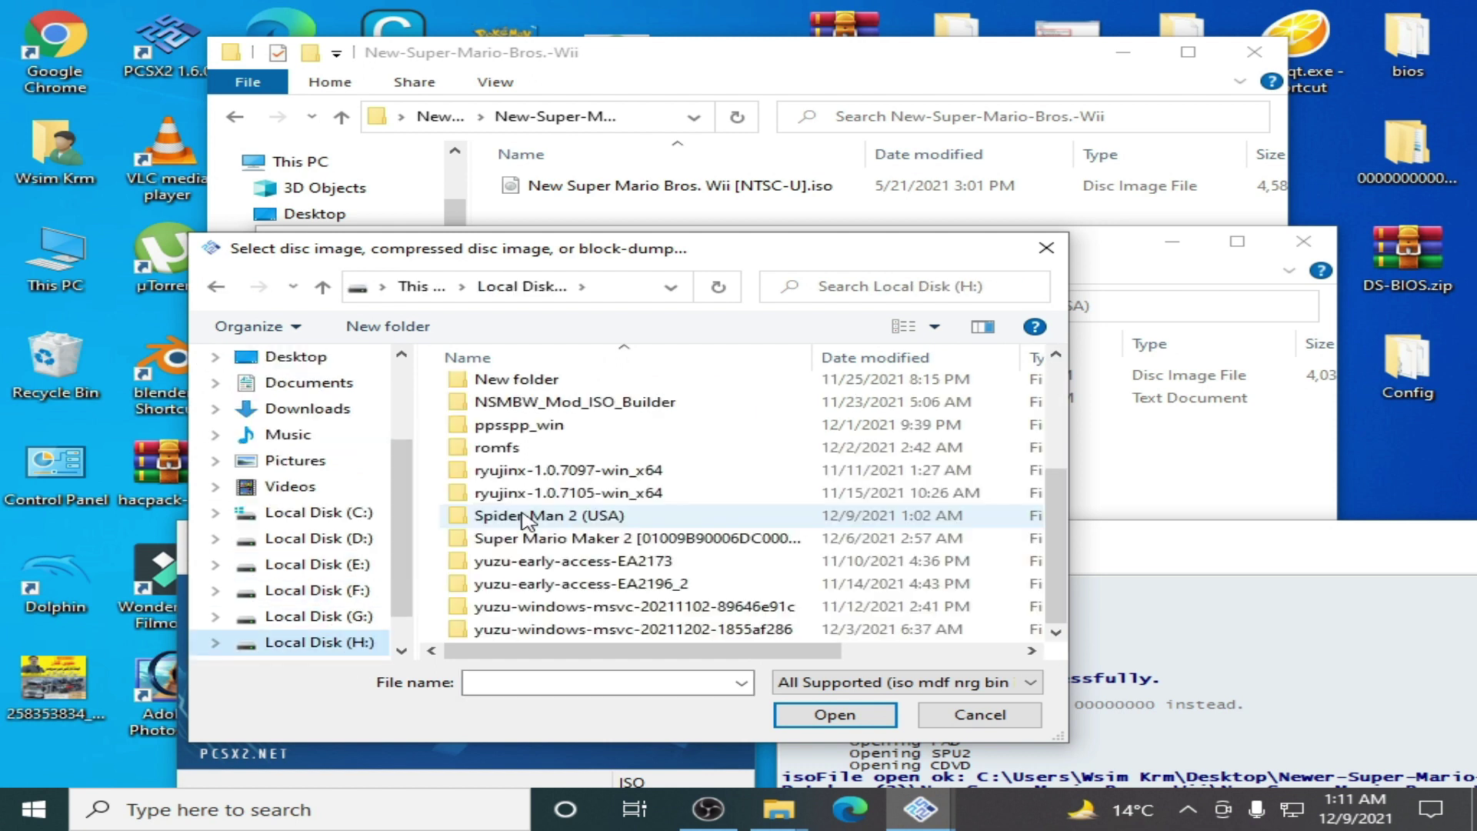
double_click(579, 523)
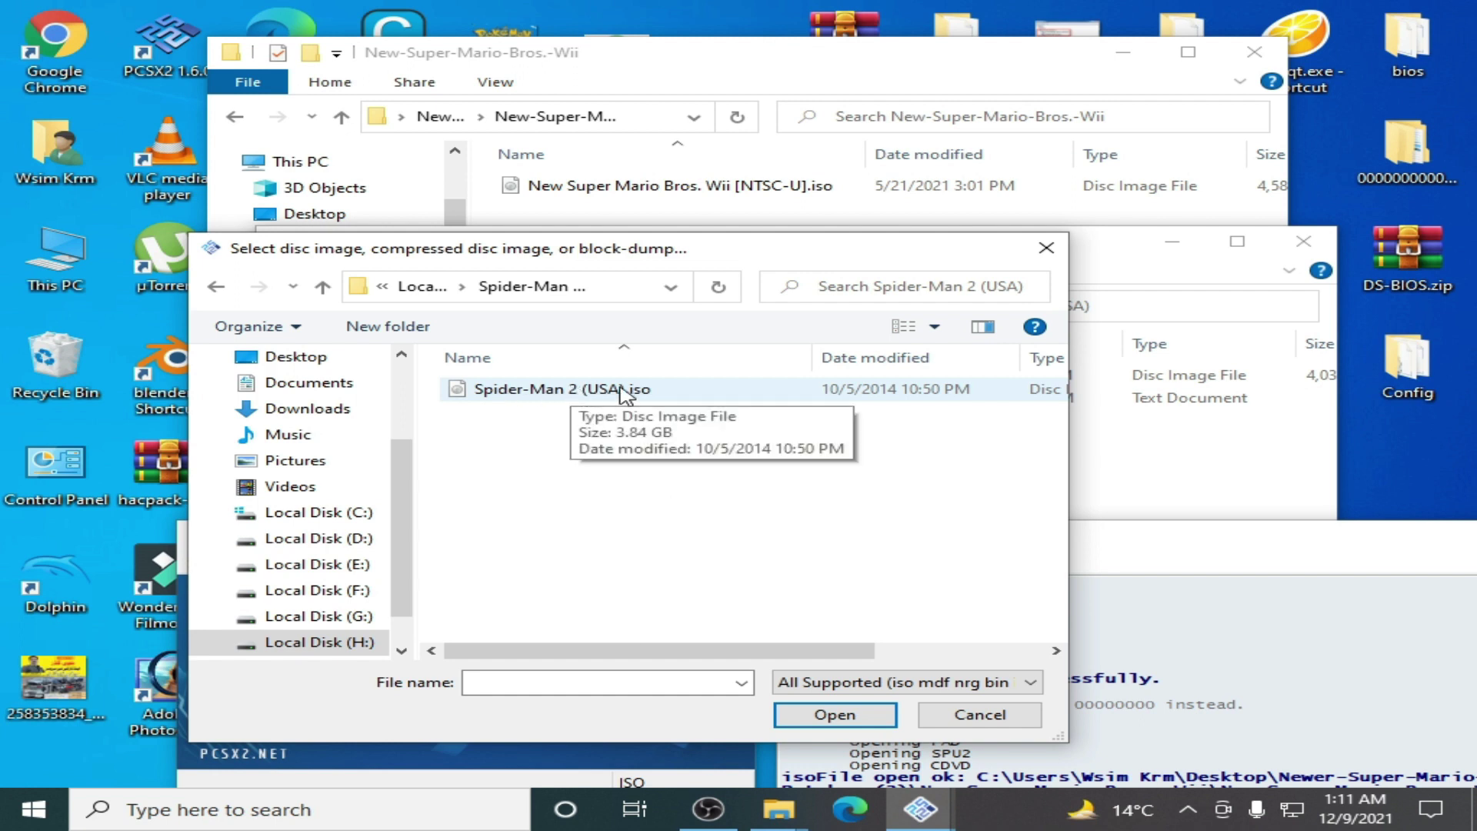
double_click(621, 391)
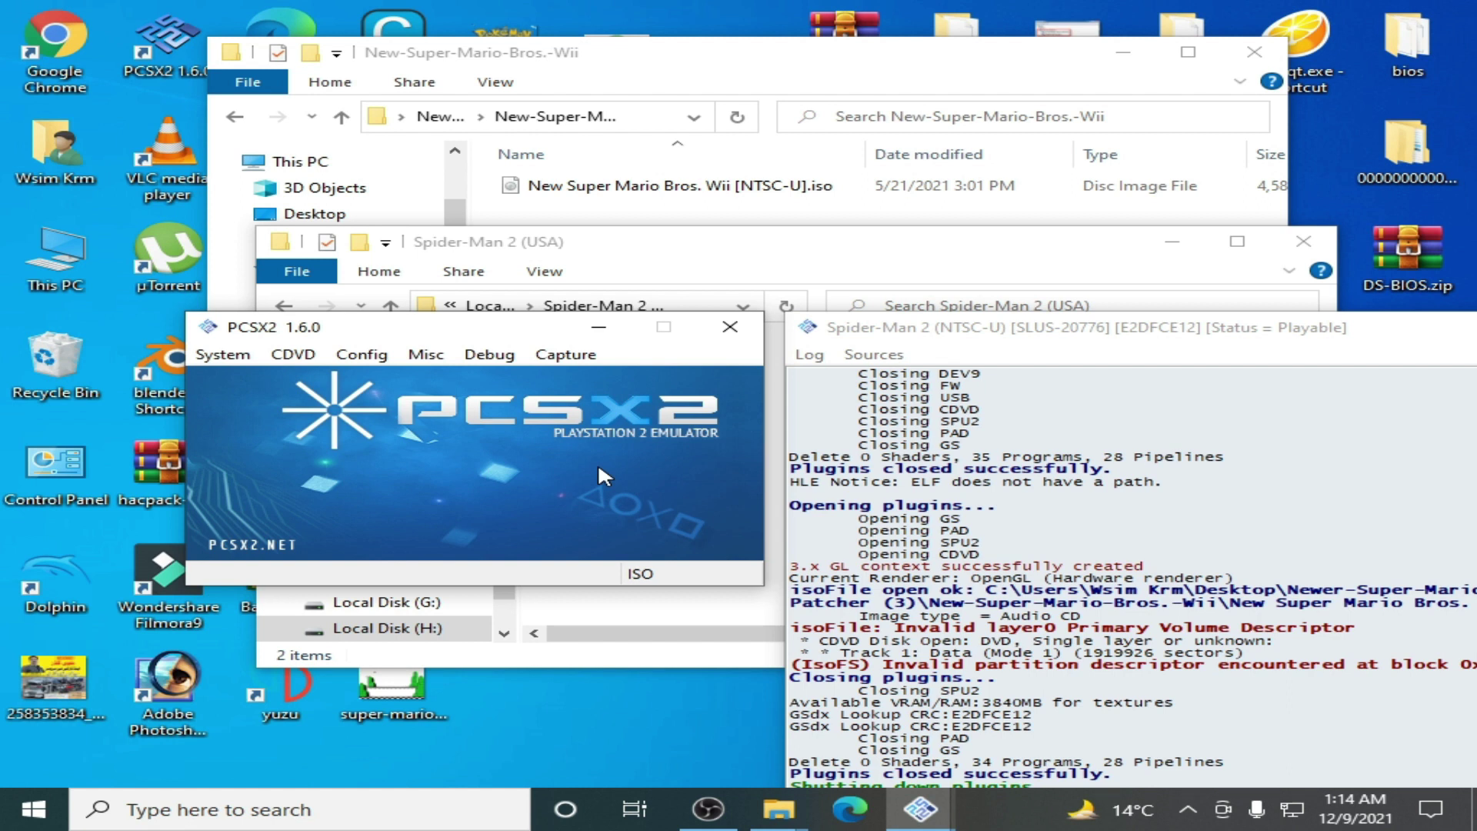
- Delete the PCSX2 folder from Documents, closing the open folder windows and PCSX2 before retrying the deletion
double_click(83, 258)
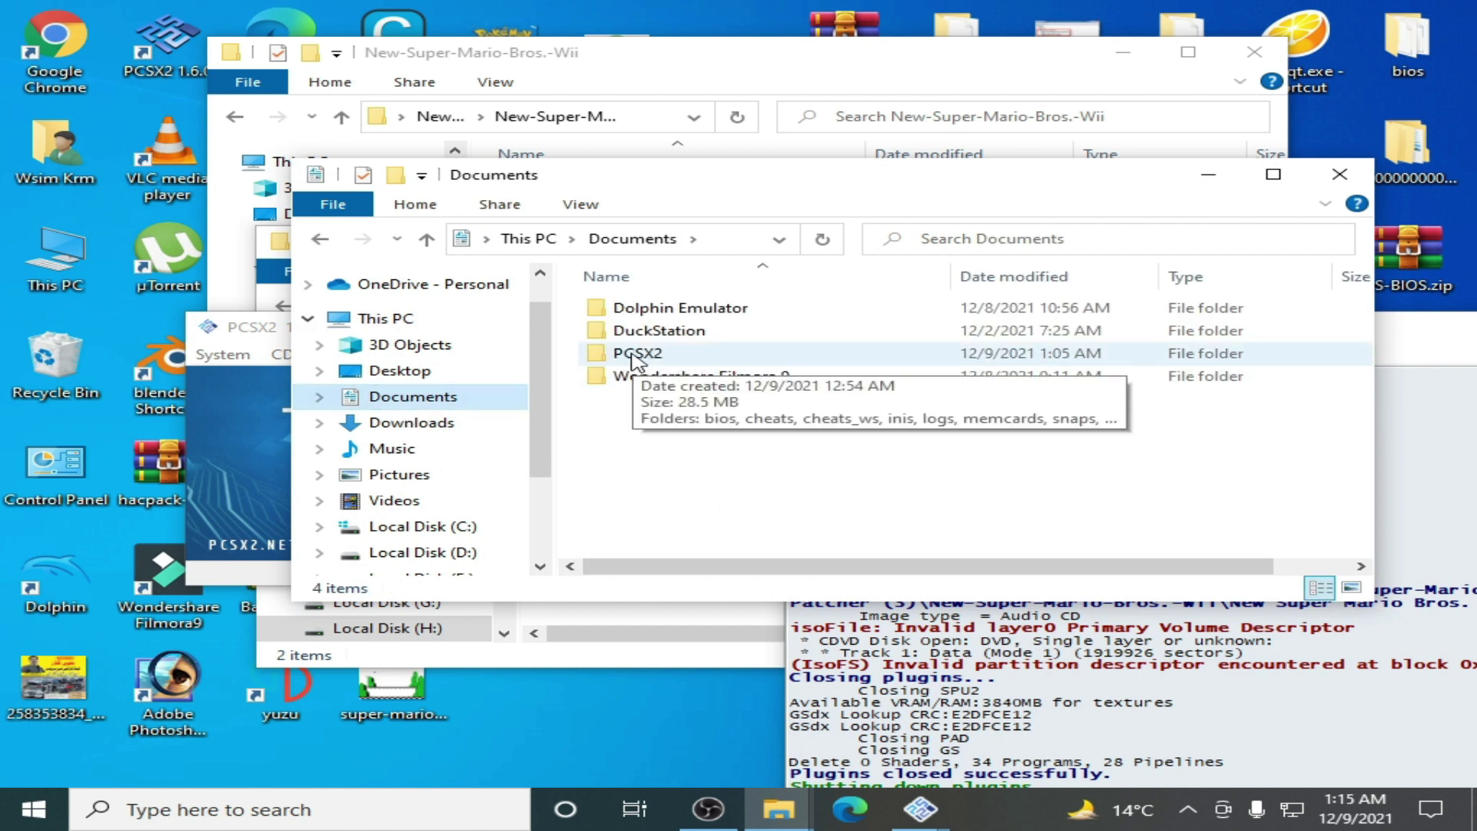
right_click(635, 355)
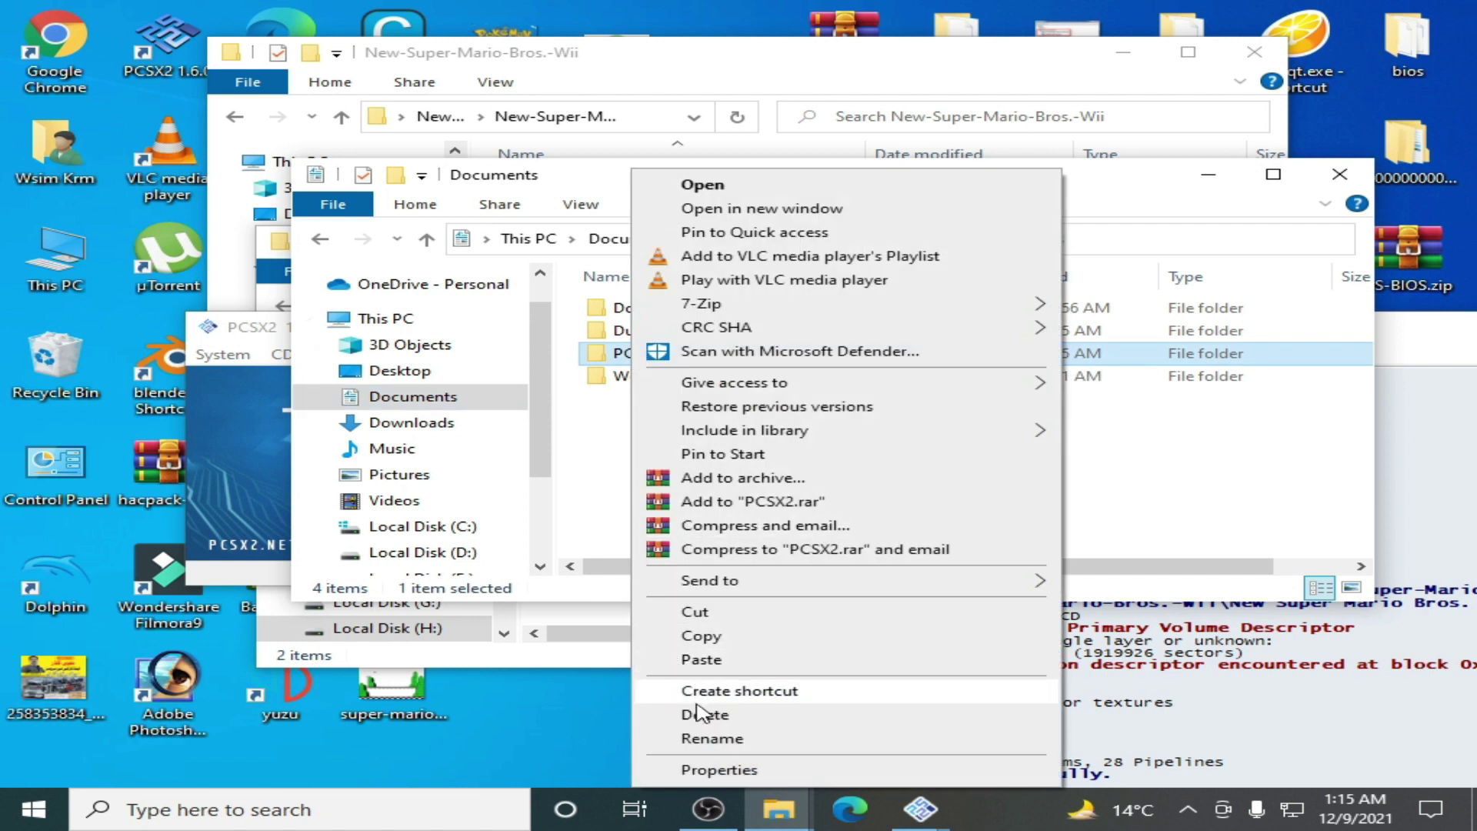
left_click(704, 716)
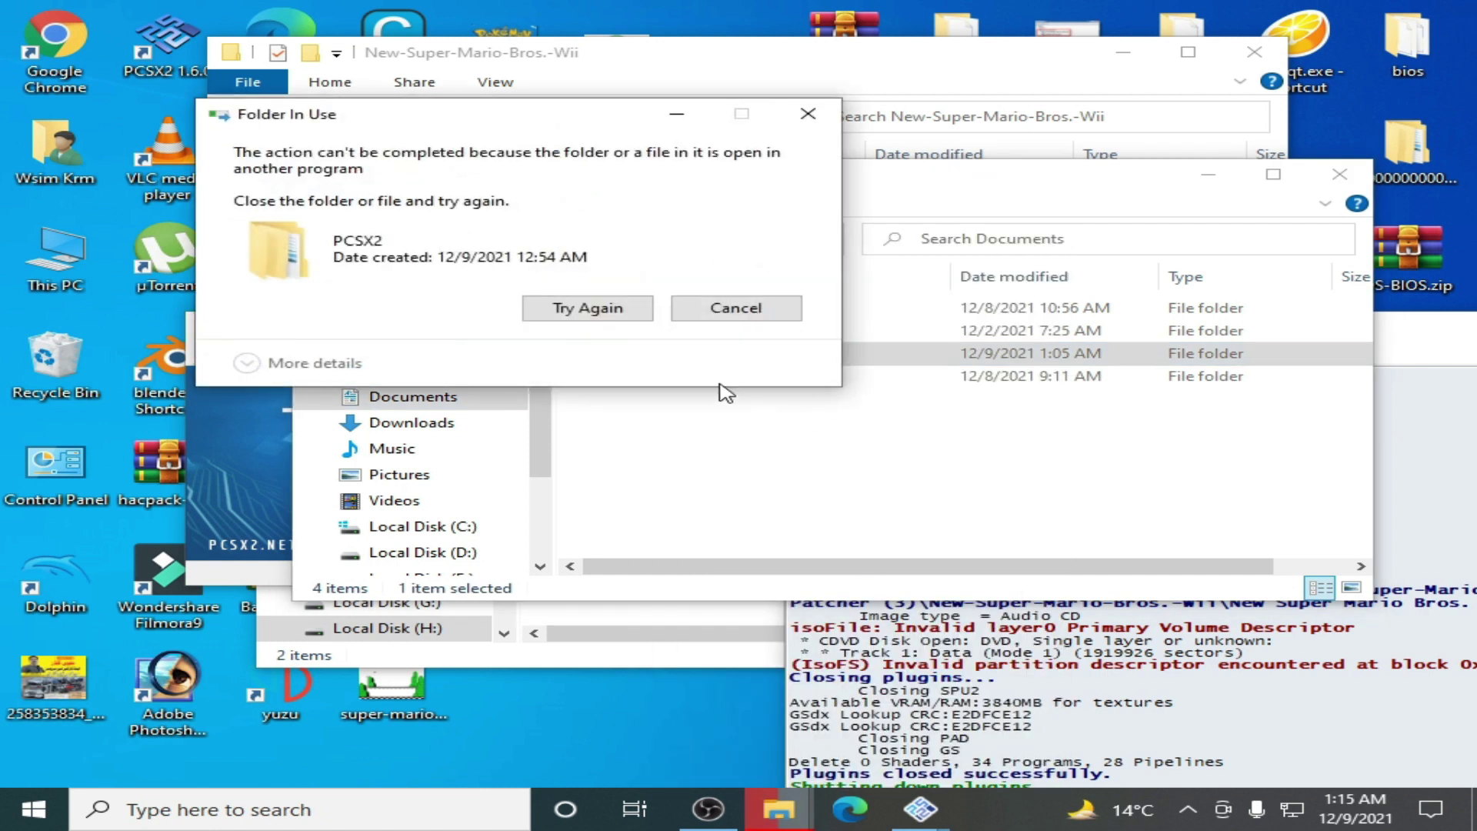
left_click_drag(1026, 182, 829, 402)
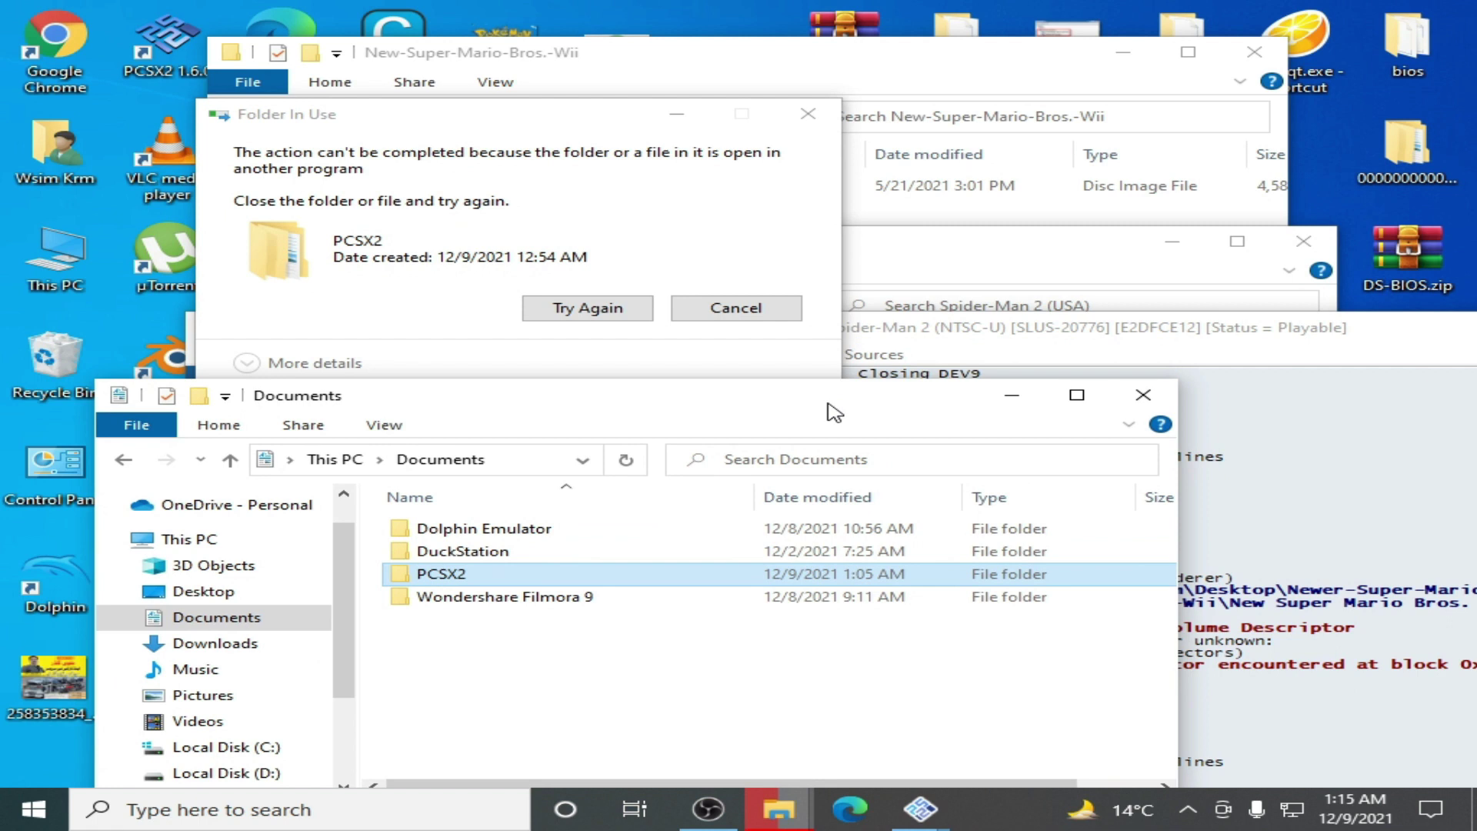
left_click(1143, 395)
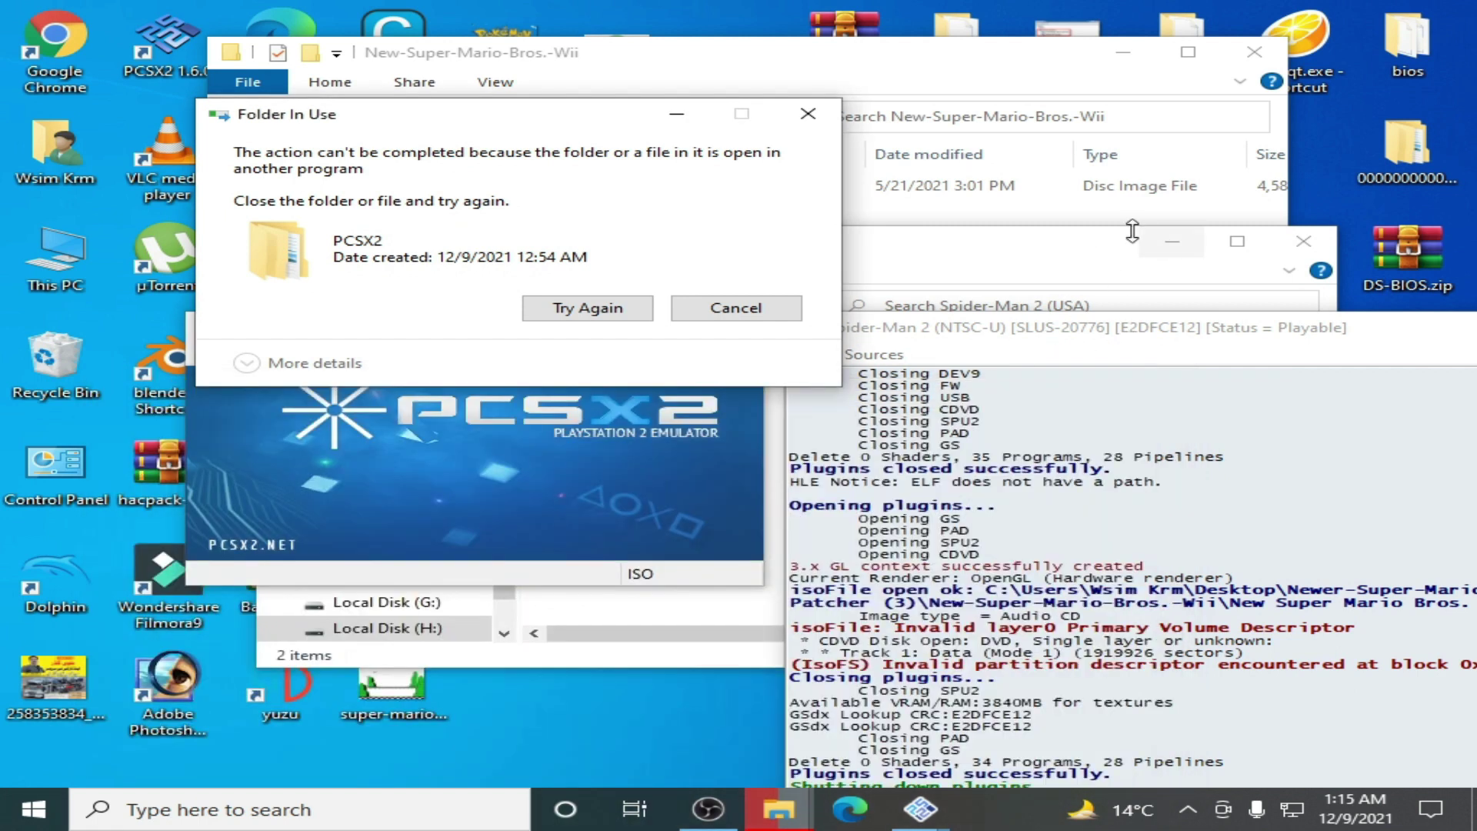
left_click_drag(1132, 231, 1157, 239)
left_click(1197, 250)
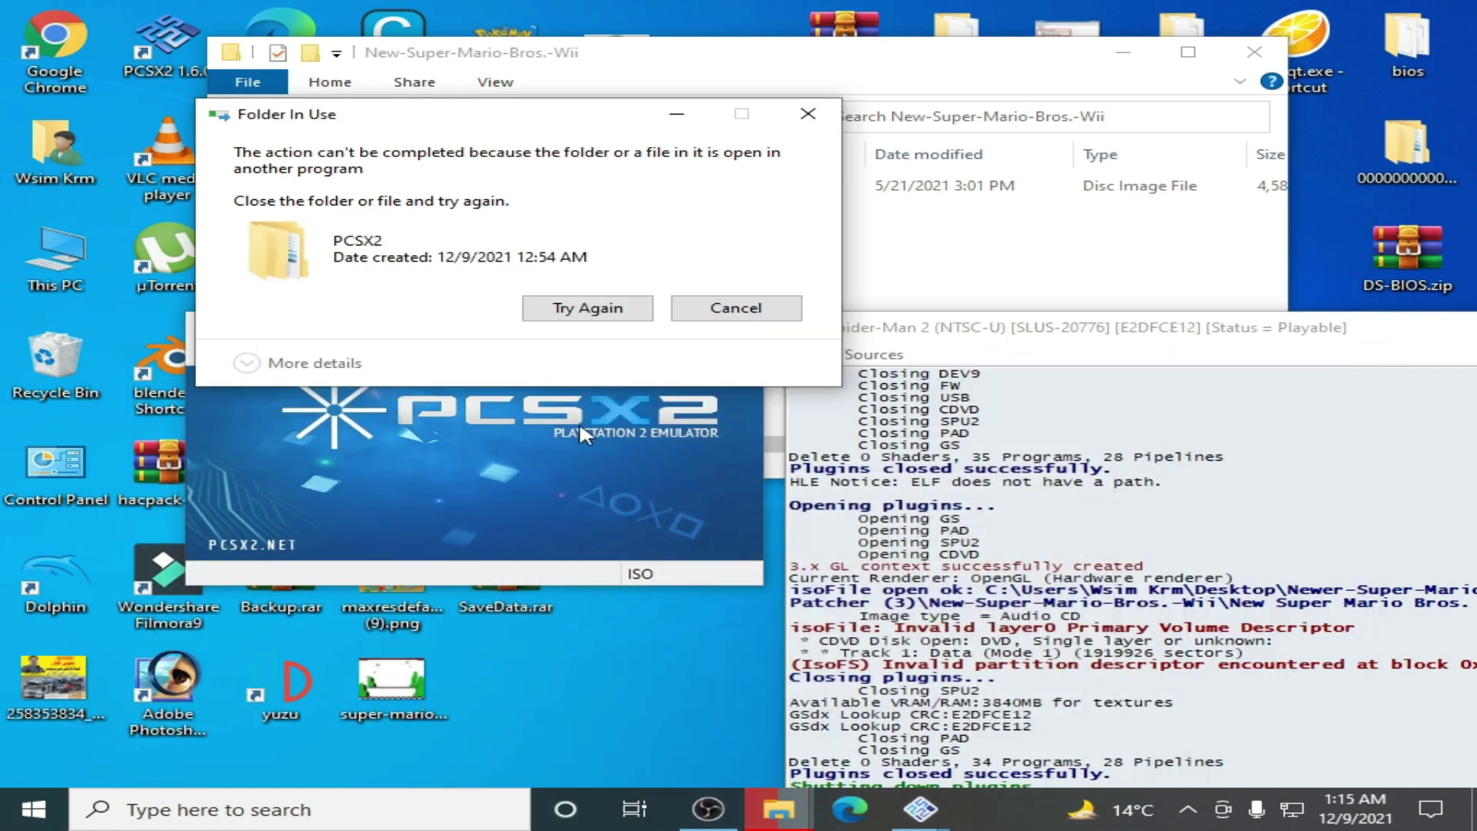
left_click(728, 339)
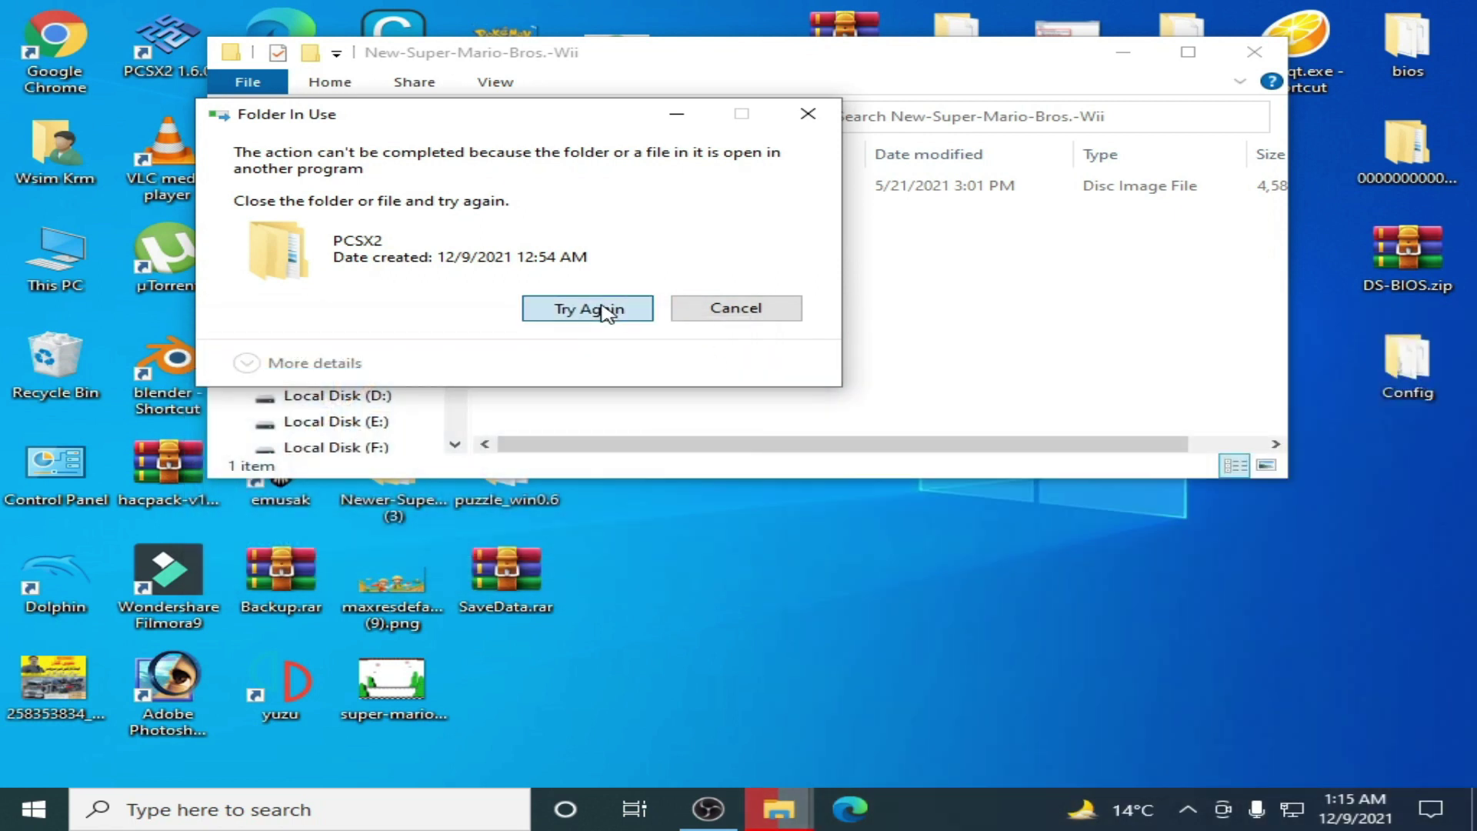
left_click(603, 309)
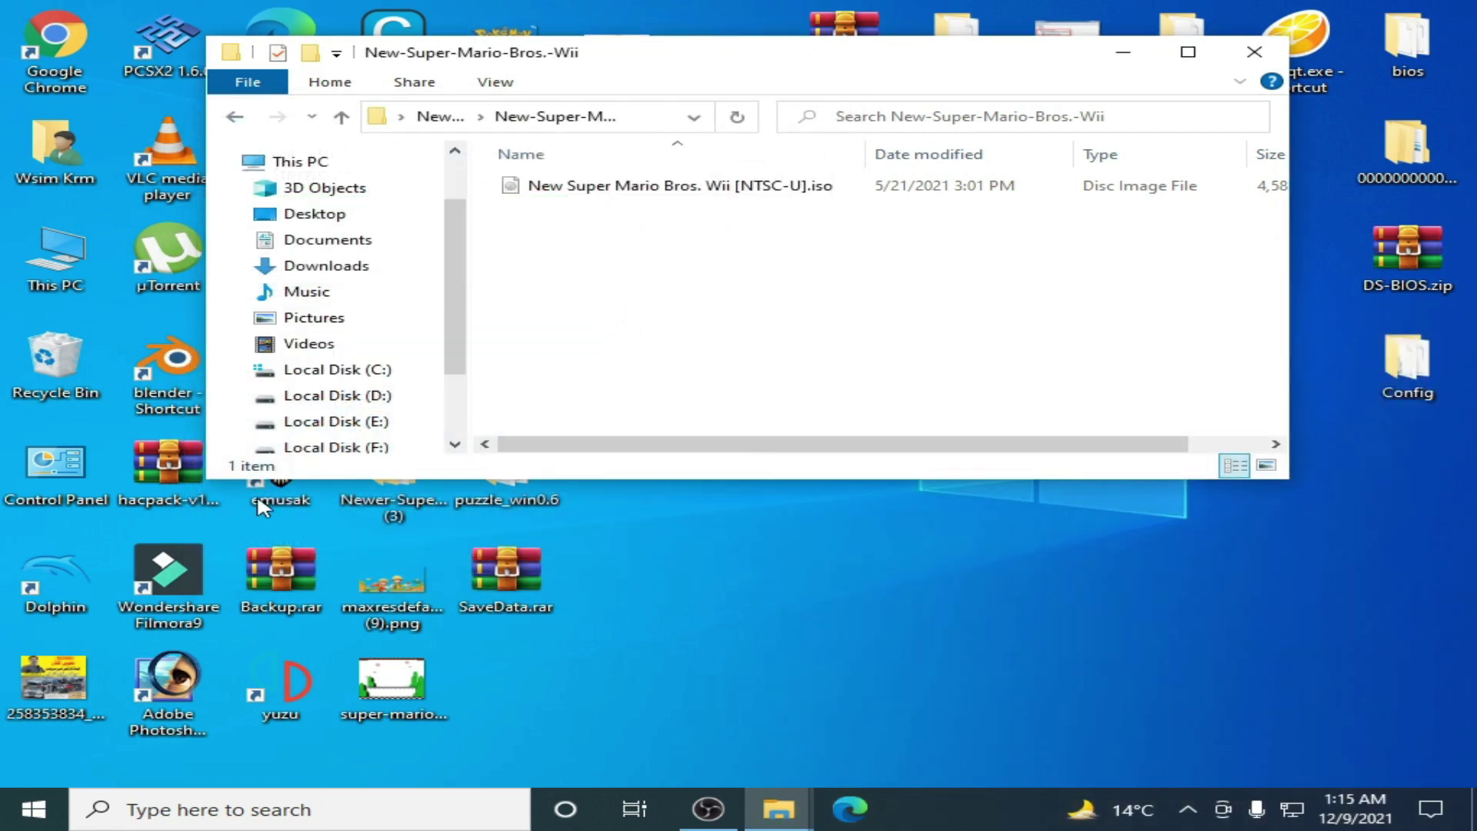
- Relaunch PCSX2 and accept the detected plugins in the Components Selectors configuration
double_click(168, 40)
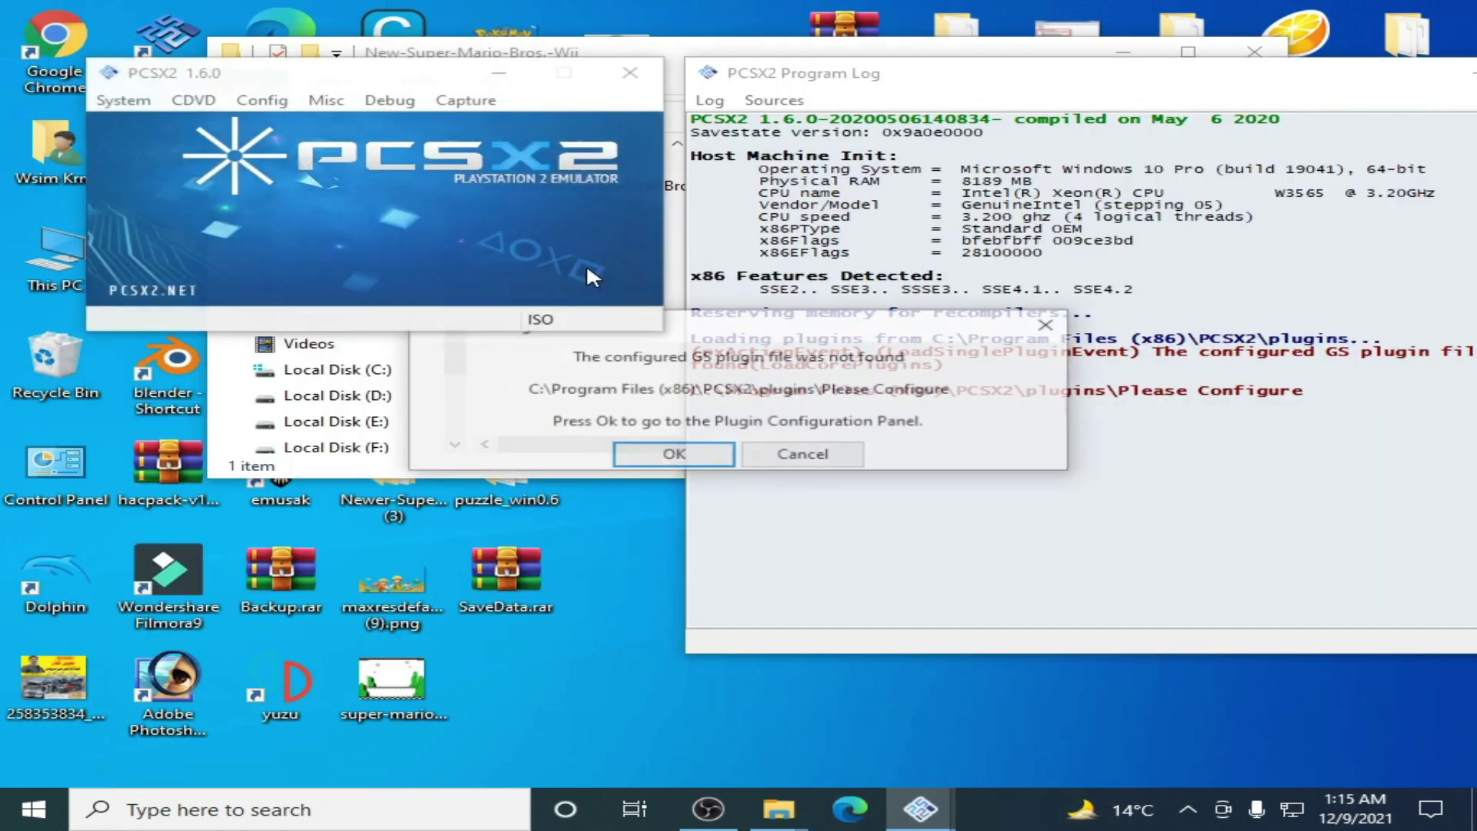
left_click(674, 455)
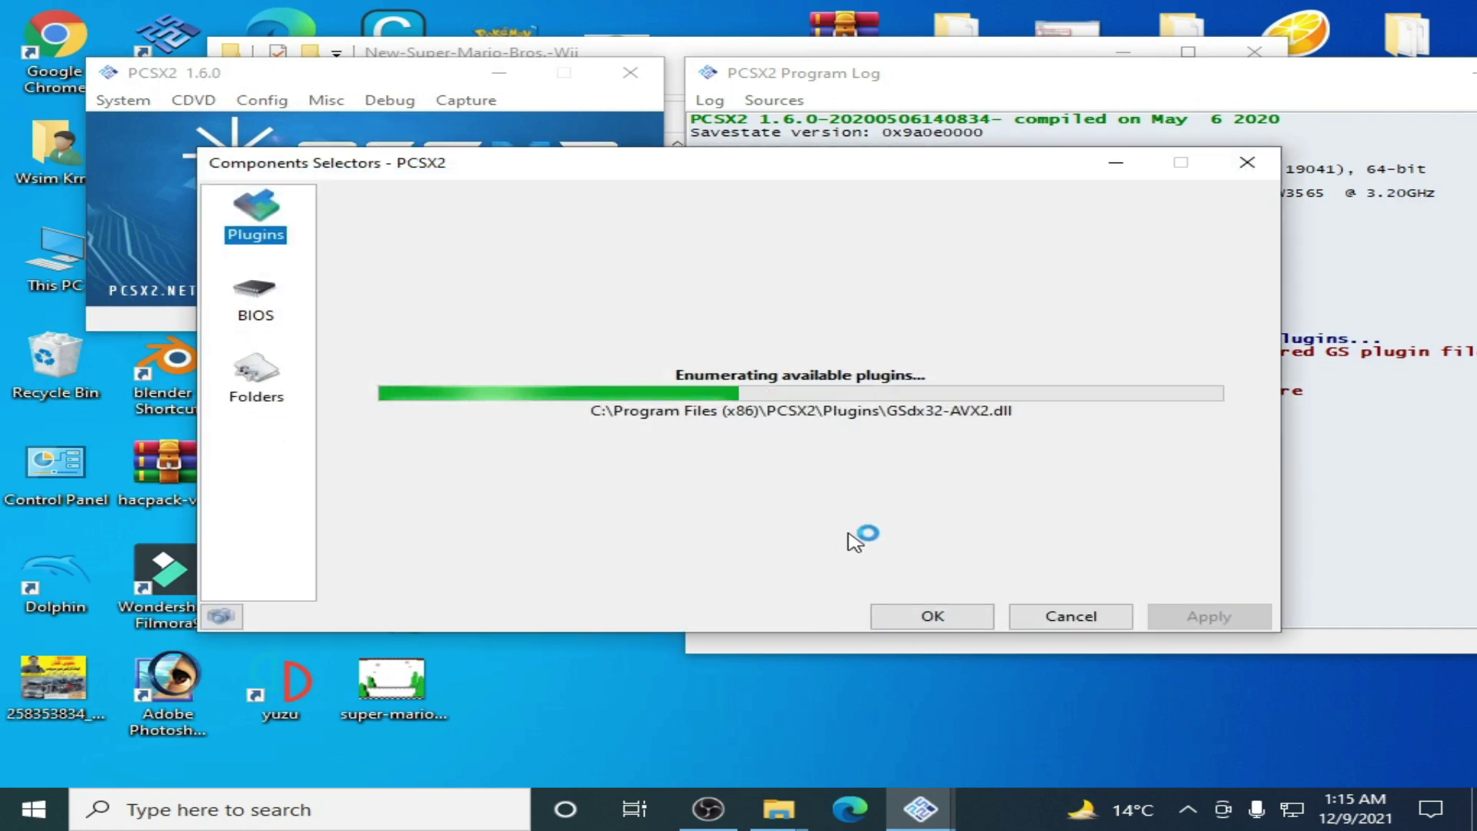
left_click(931, 616)
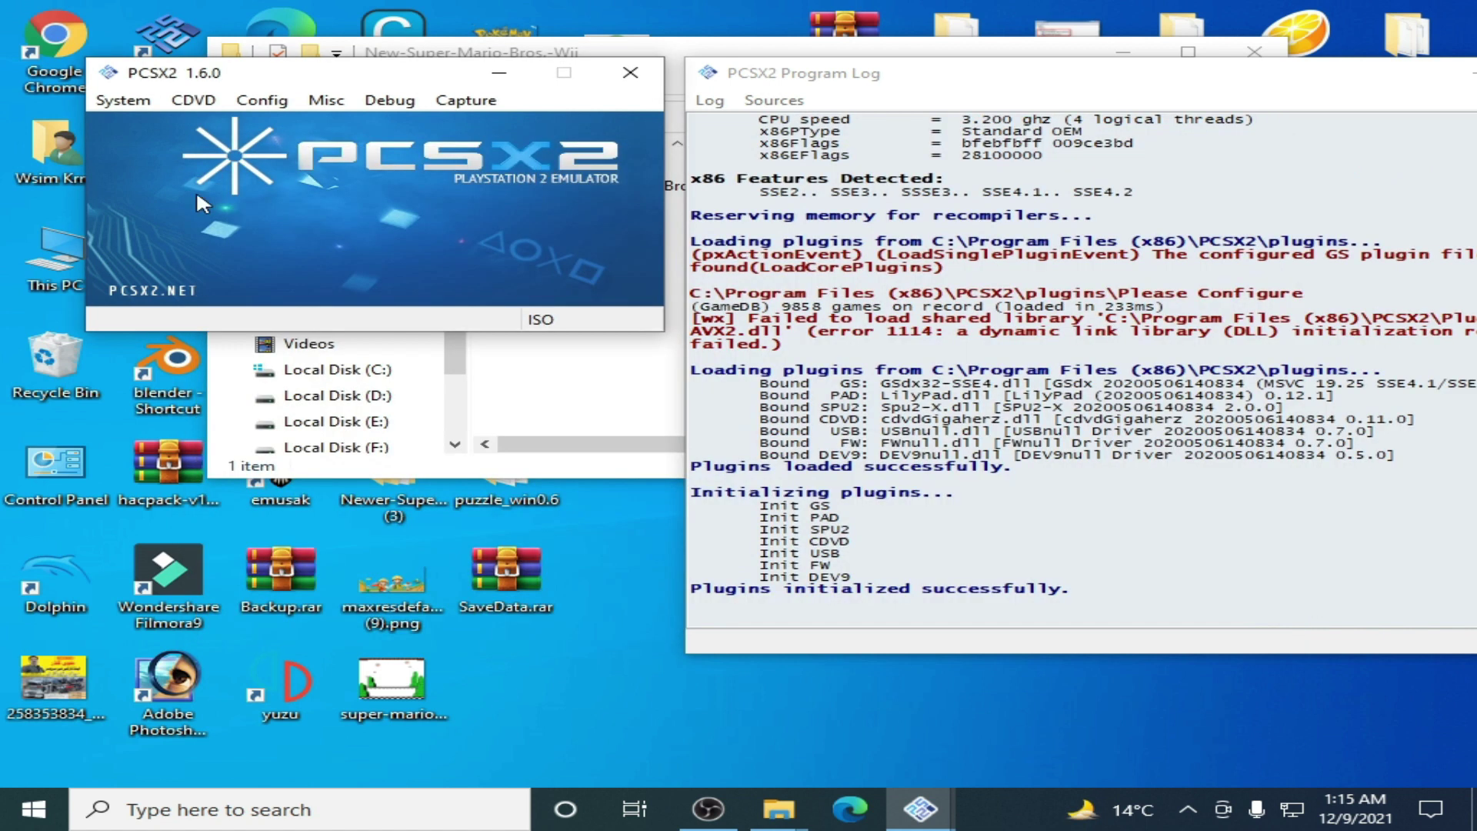
- Open the bios subfolder of the newly created PCSX2 folder in Documents
double_click(54, 258)
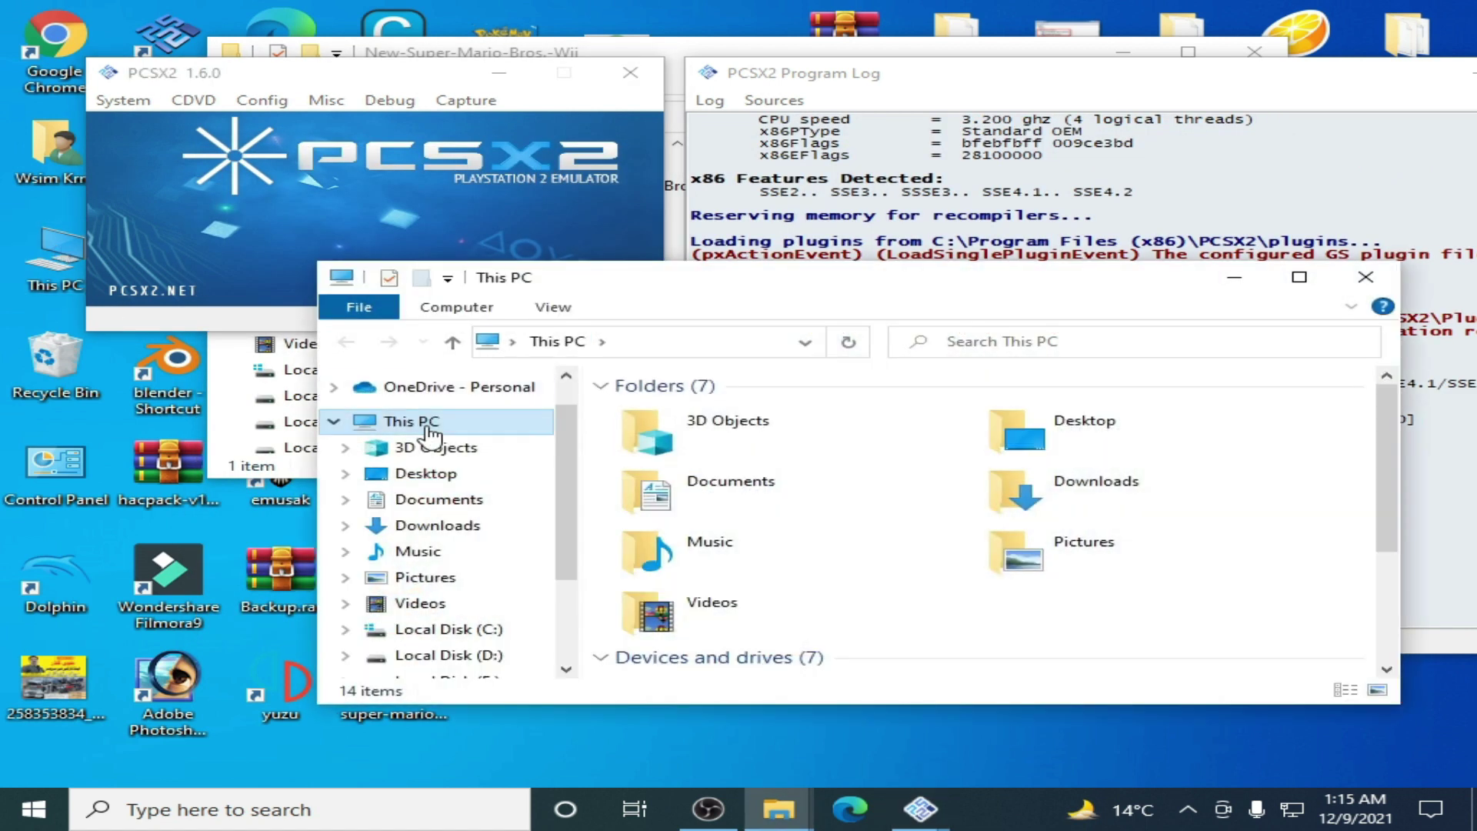
left_click(448, 502)
double_click(674, 456)
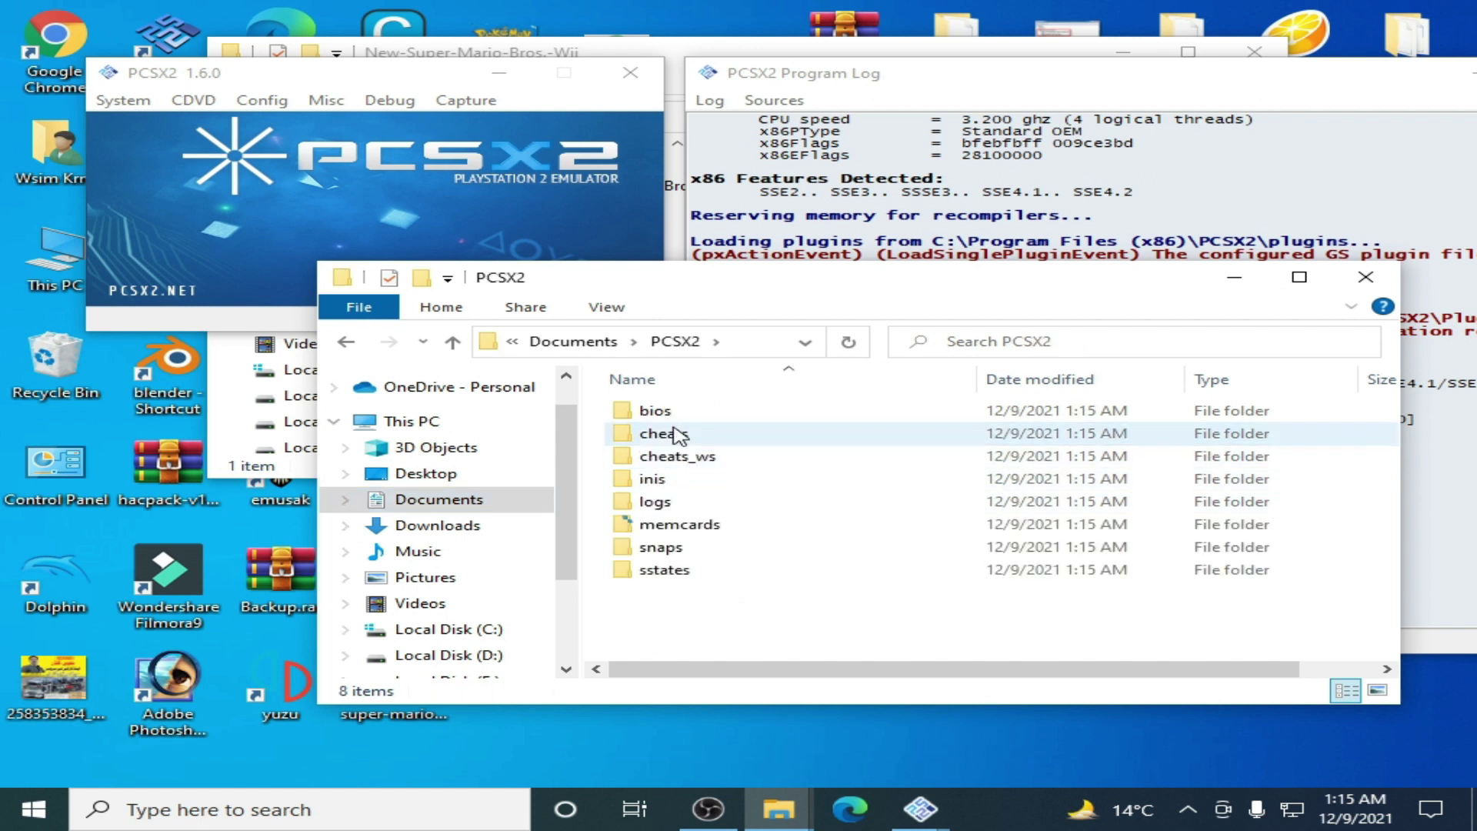
double_click(655, 411)
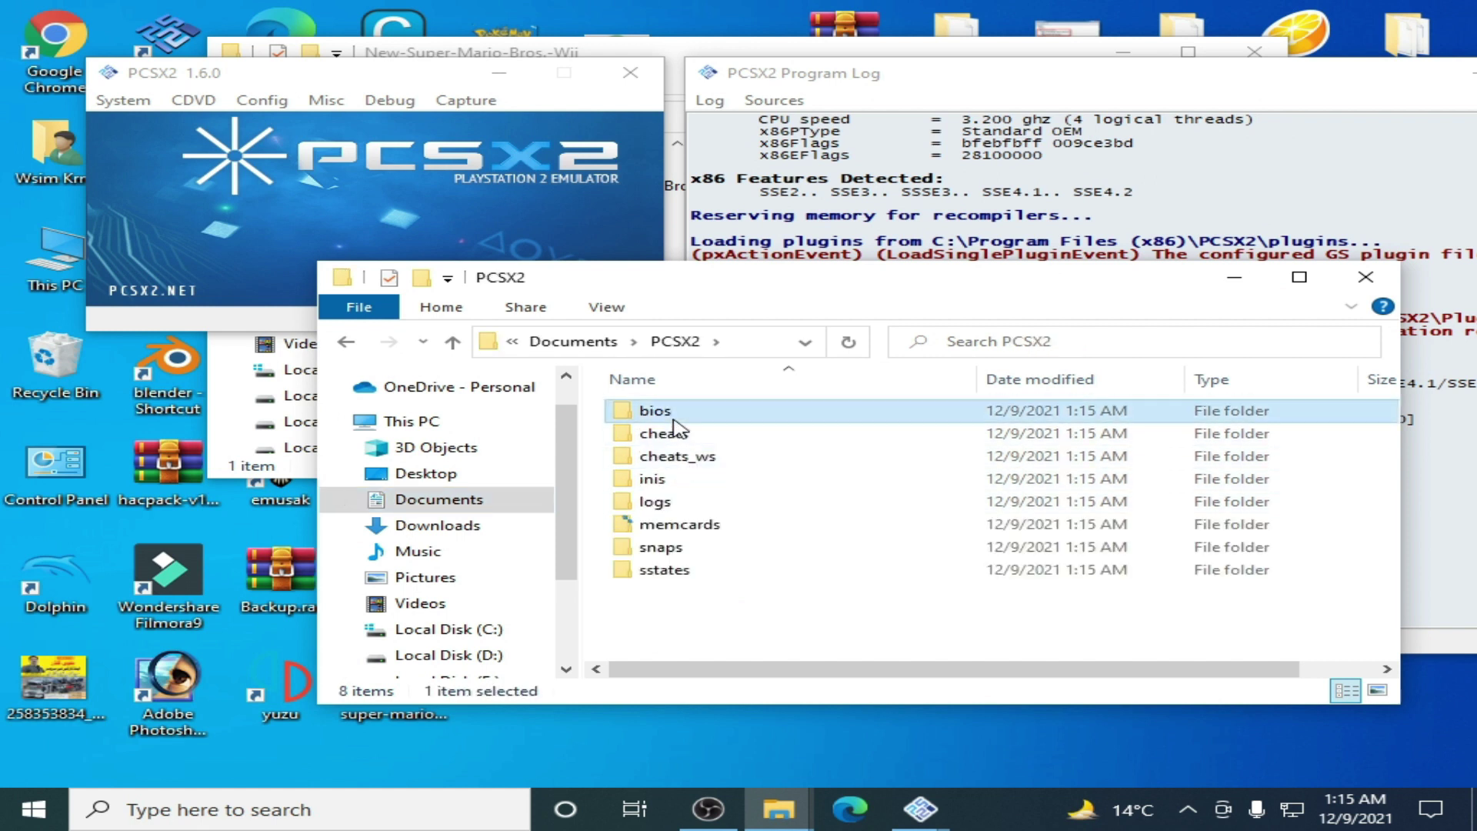
- Copy all eight BIOS files from the desktop bios folder into the PCSX2 bios folder and close that folder
double_click(1407, 35)
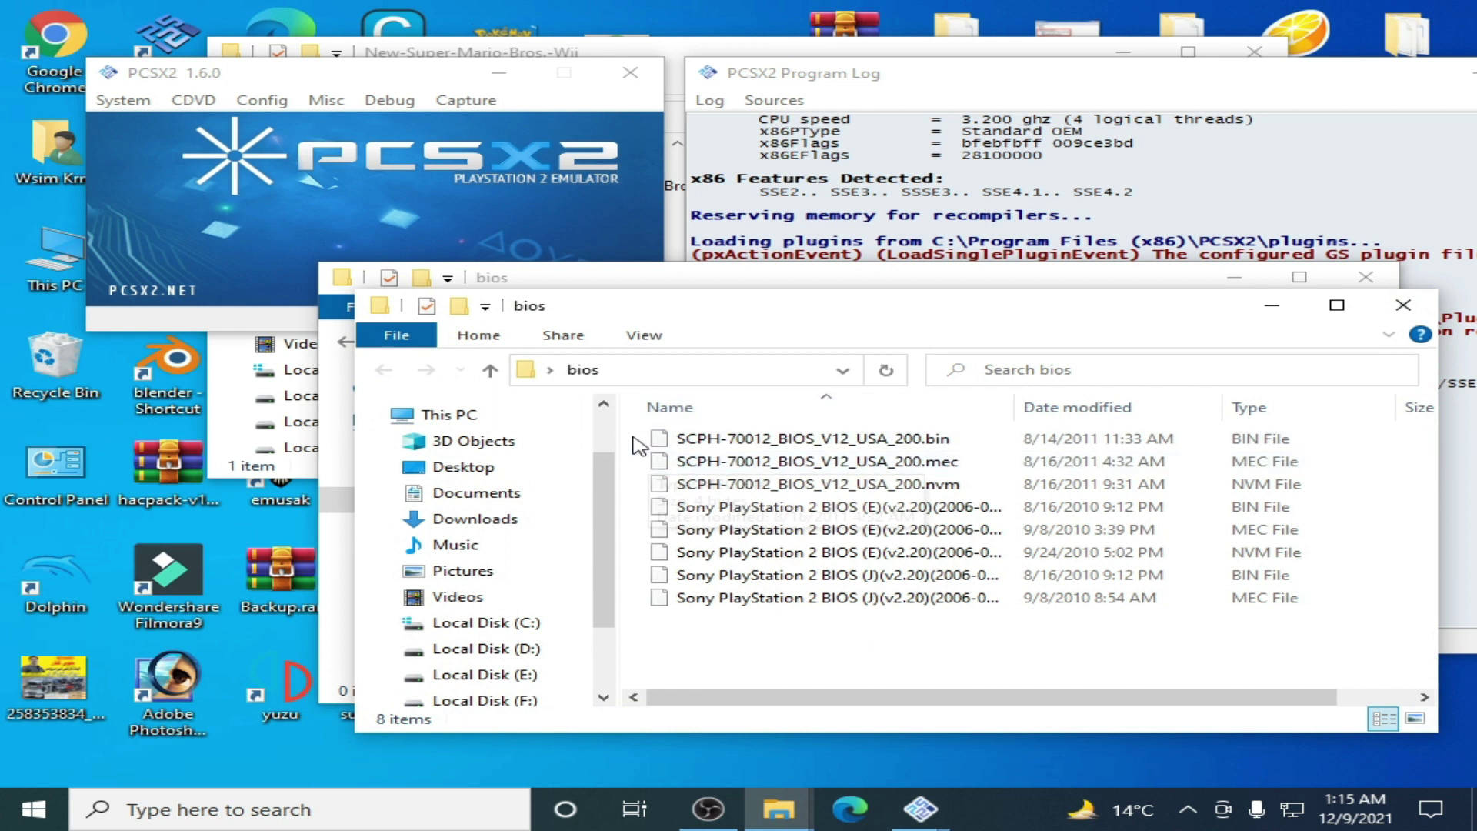
left_click_drag(639, 436, 731, 608)
right_click(731, 608)
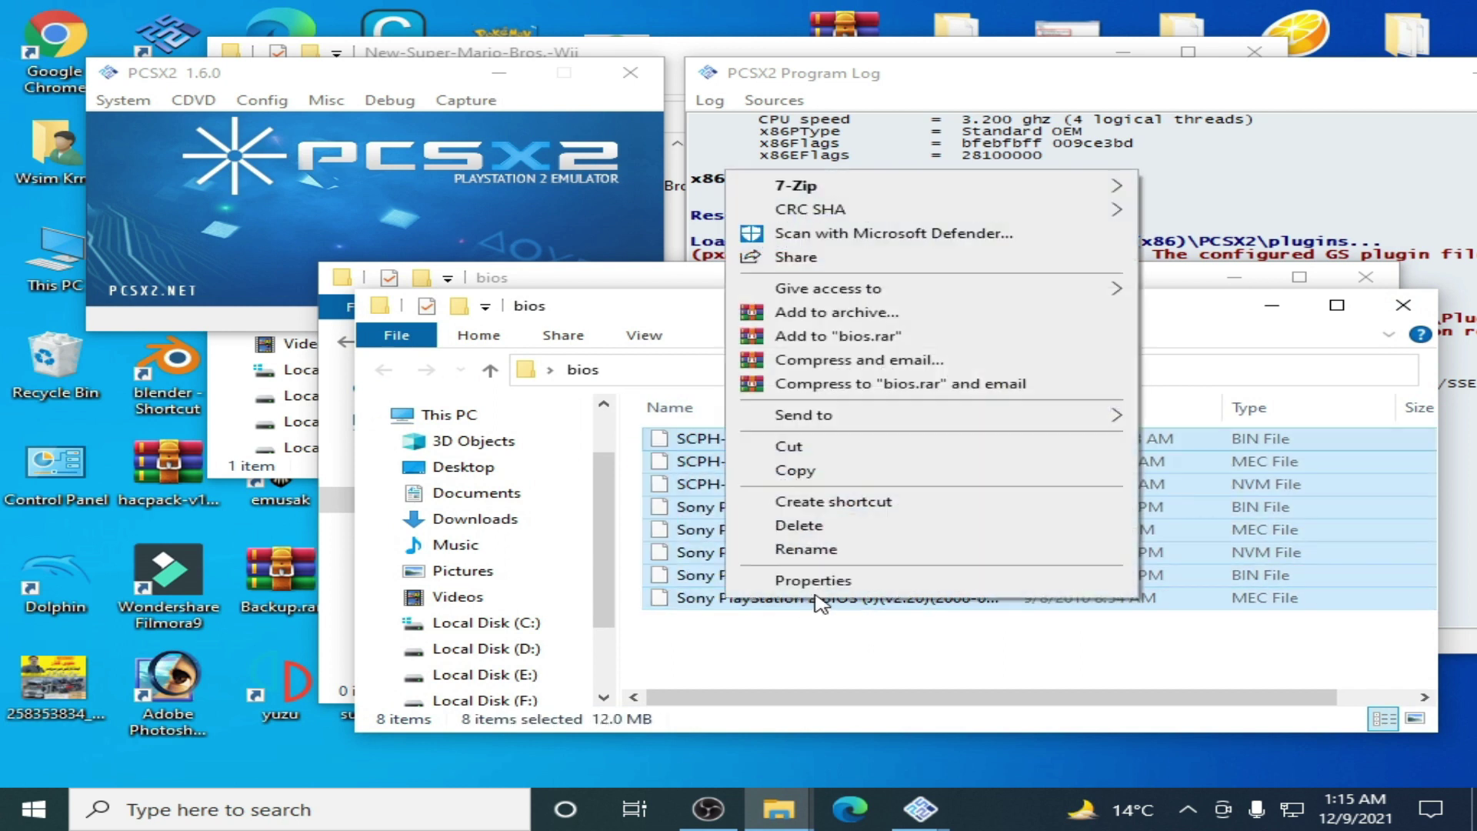
left_click(851, 471)
left_click_drag(771, 308, 840, 488)
left_click(759, 510)
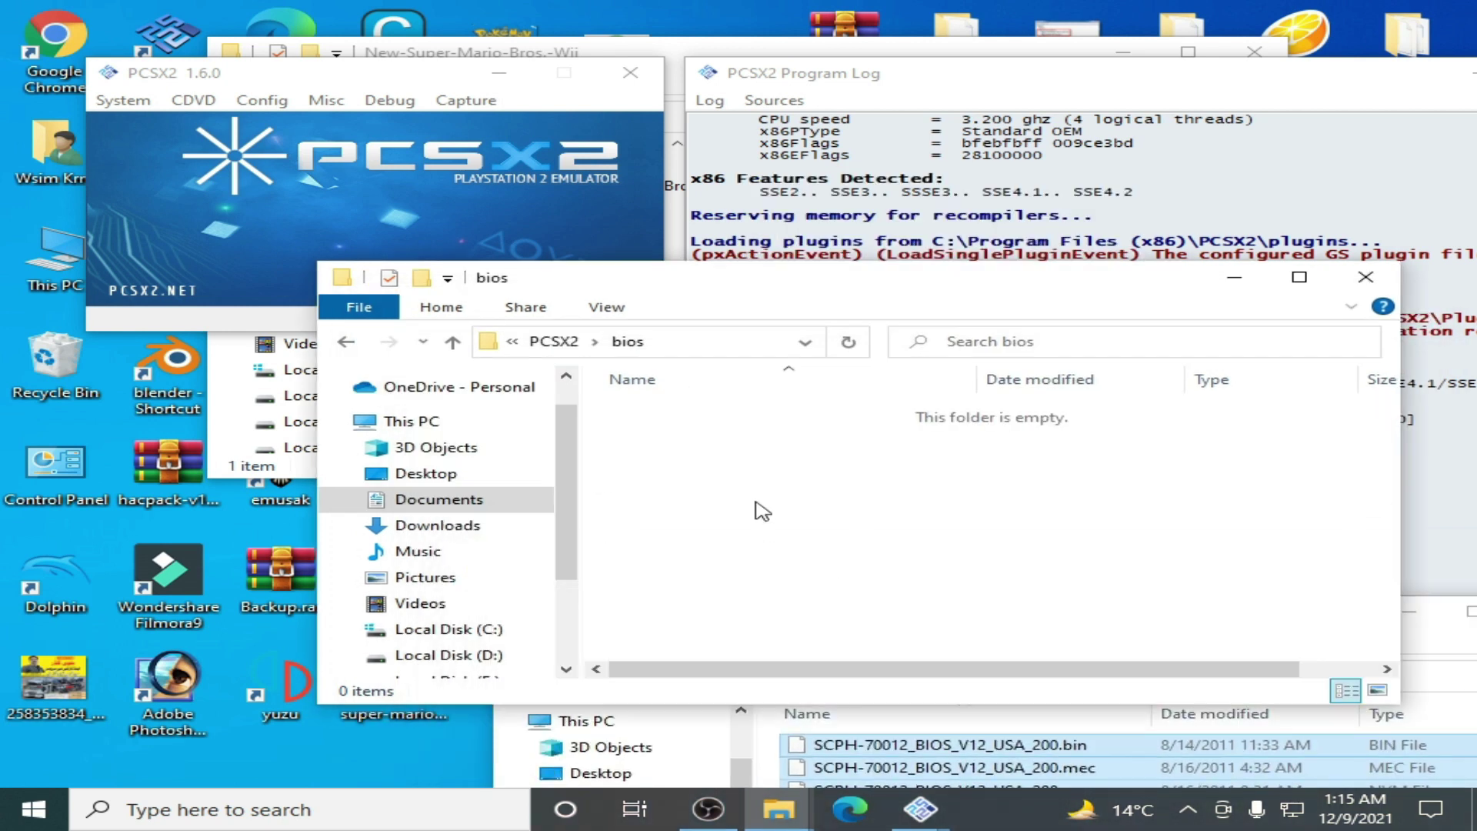
right_click(735, 475)
left_click(803, 628)
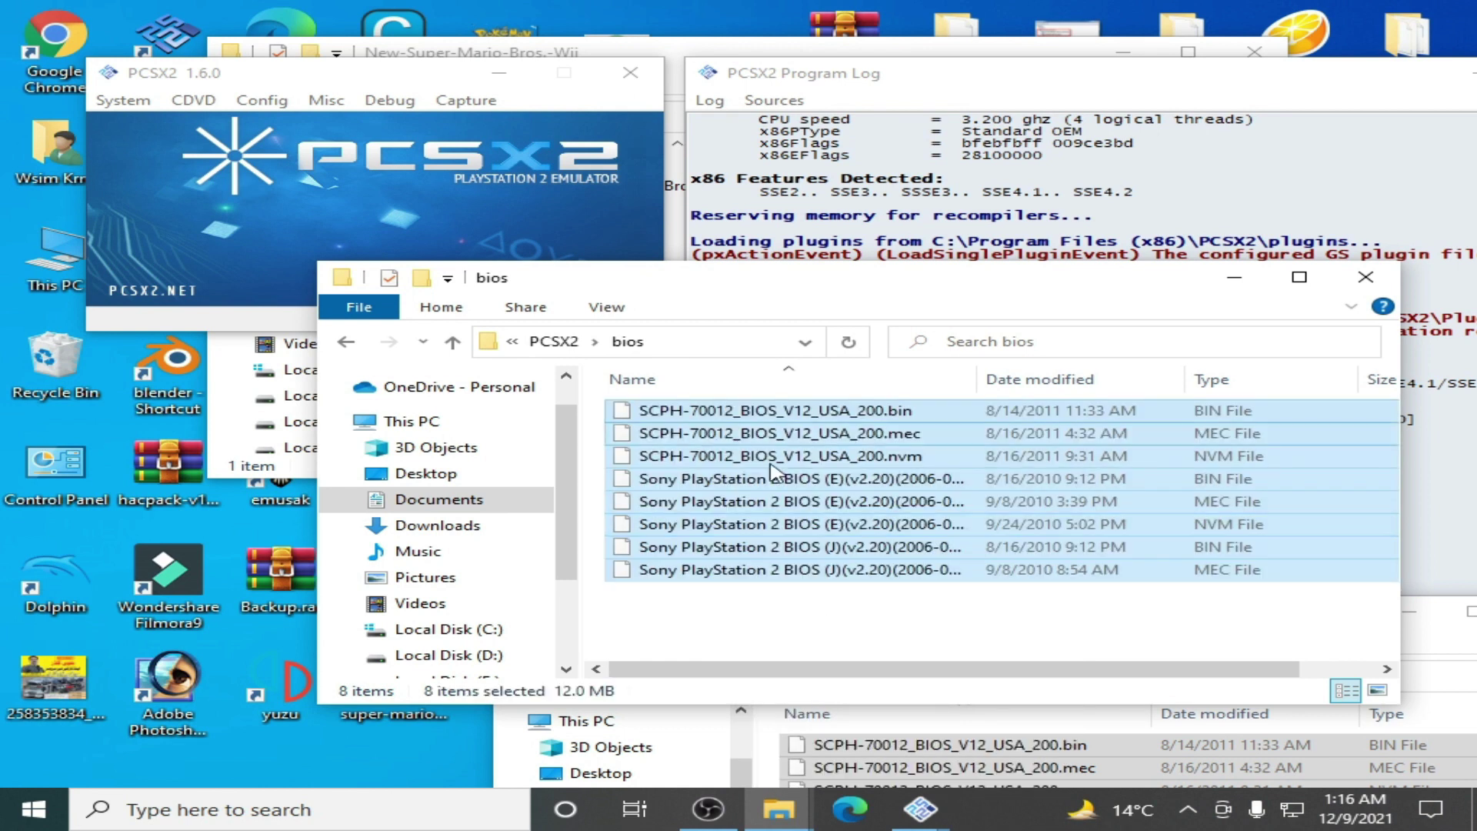
left_click(1365, 276)
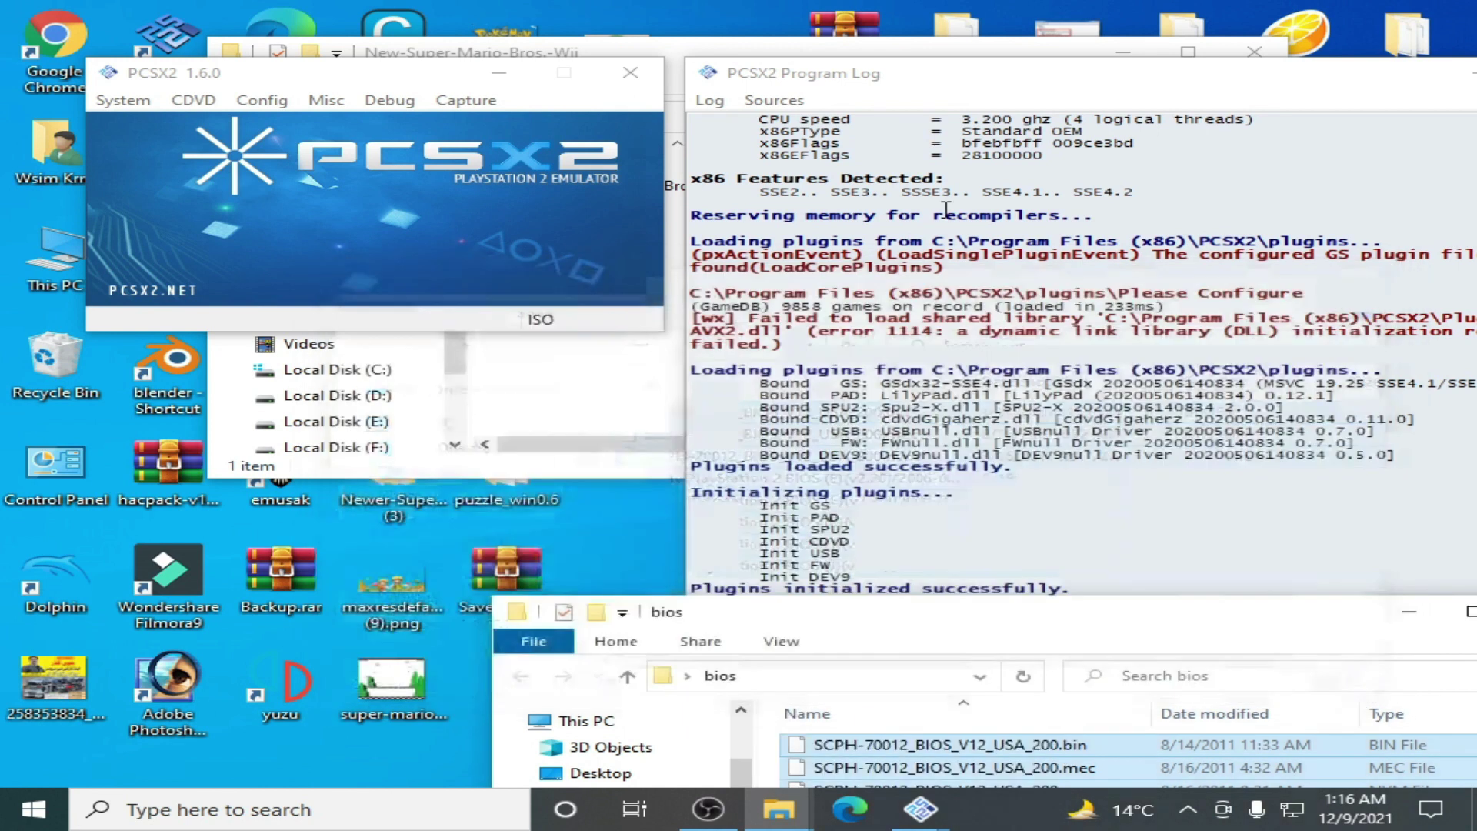
- Restart PCSX2 and try to boot a game ISO from a folder on Local Disk (H:)
left_click(630, 73)
double_click(152, 57)
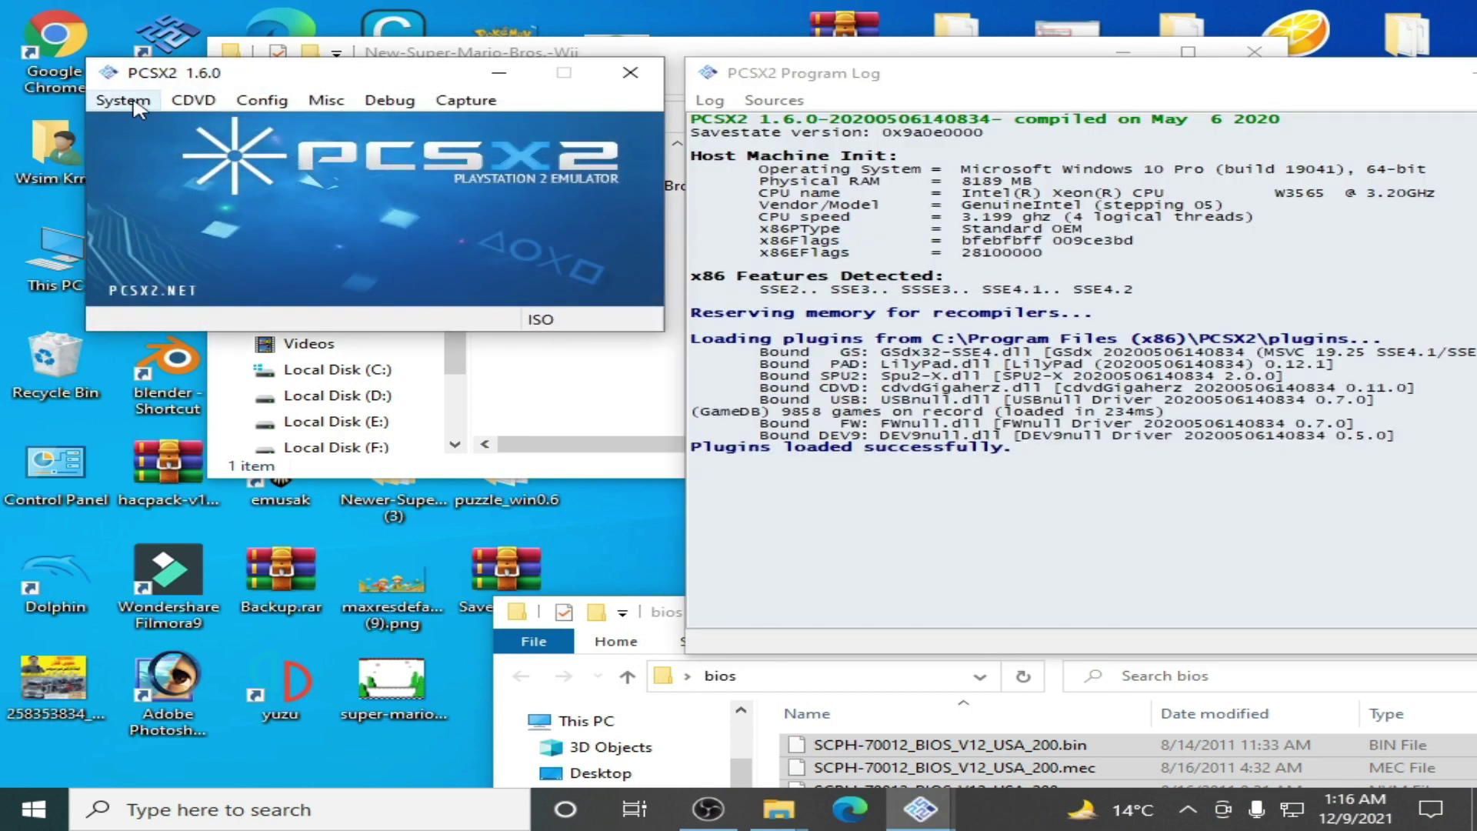
left_click(122, 100)
left_click(201, 151)
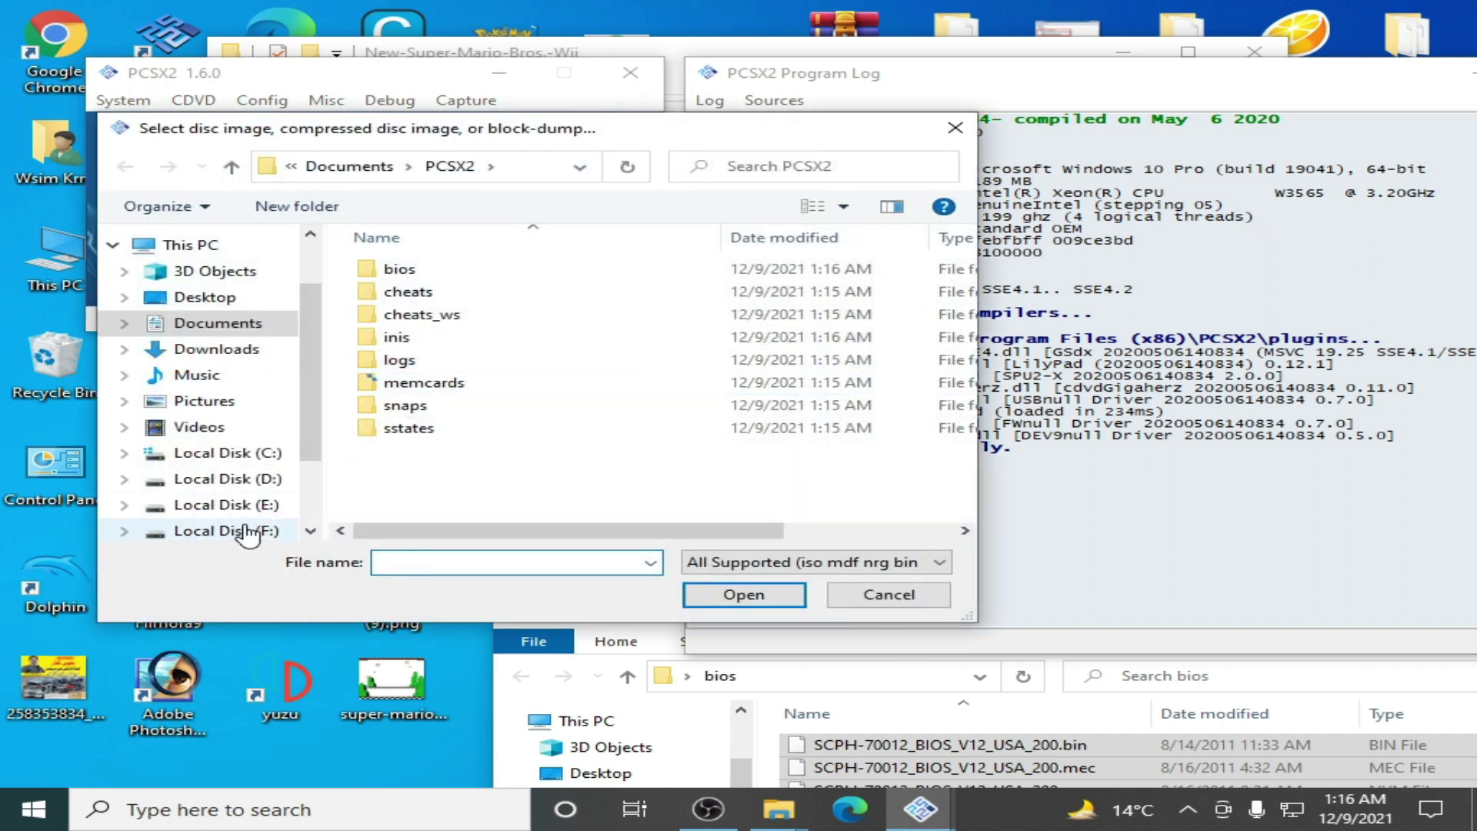
scroll(246, 535, "down", 1)
left_click(241, 522)
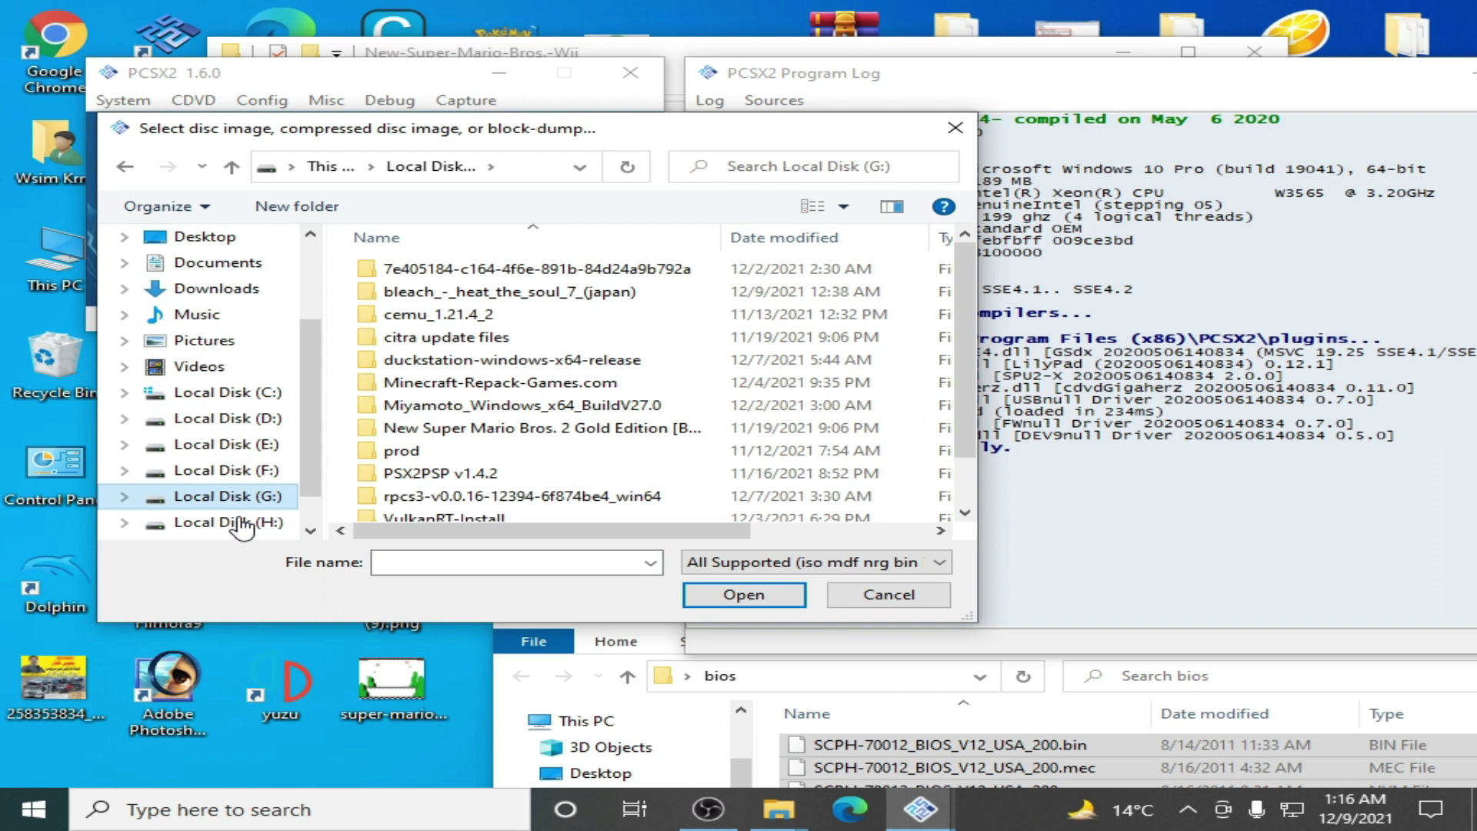
double_click(479, 464)
double_click(501, 273)
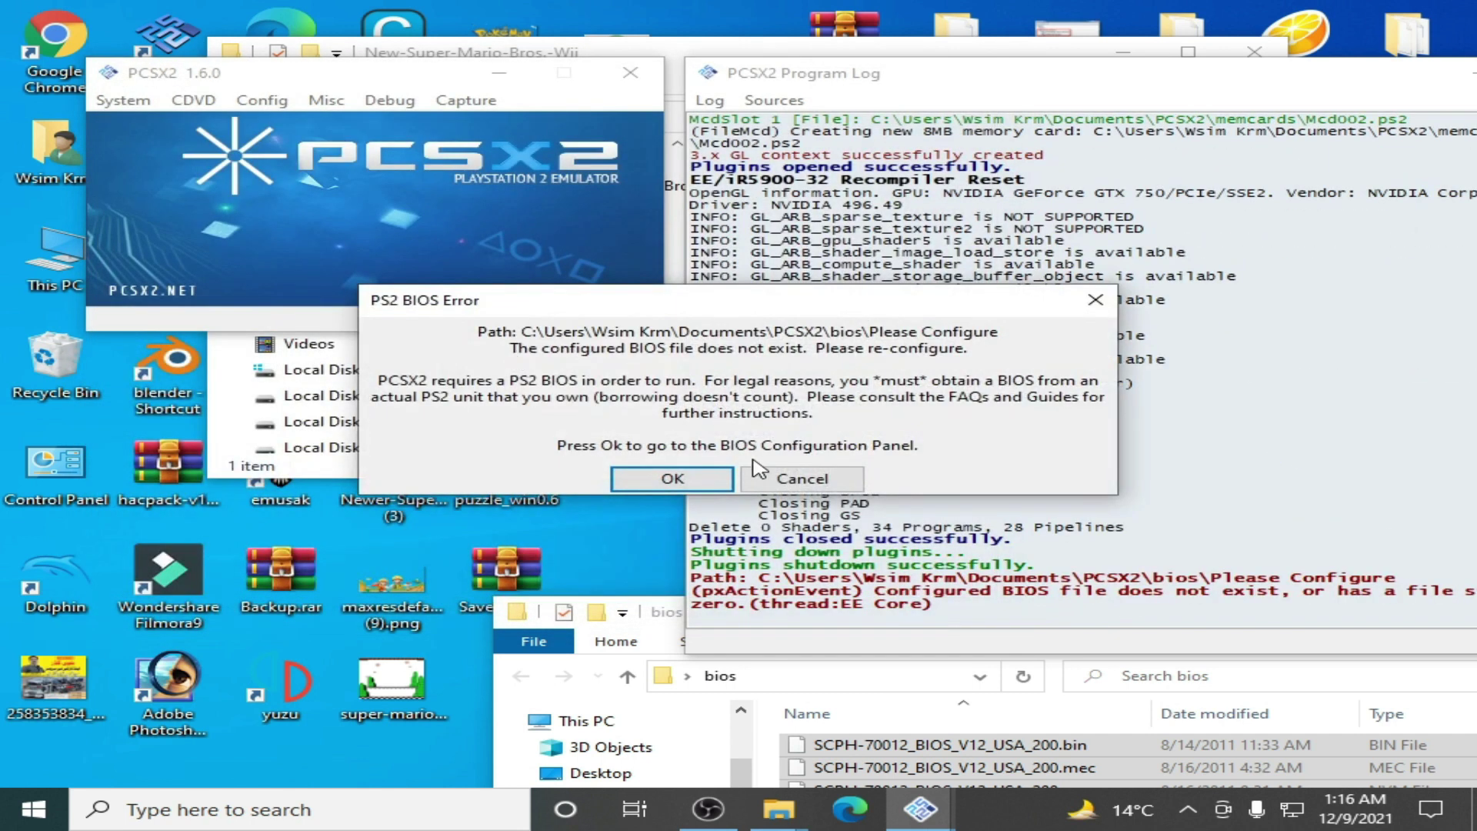
- Proceed from the PS2 BIOS Error to the BIOS configuration, and restart PCSX2 once it is closed
left_click(673, 477)
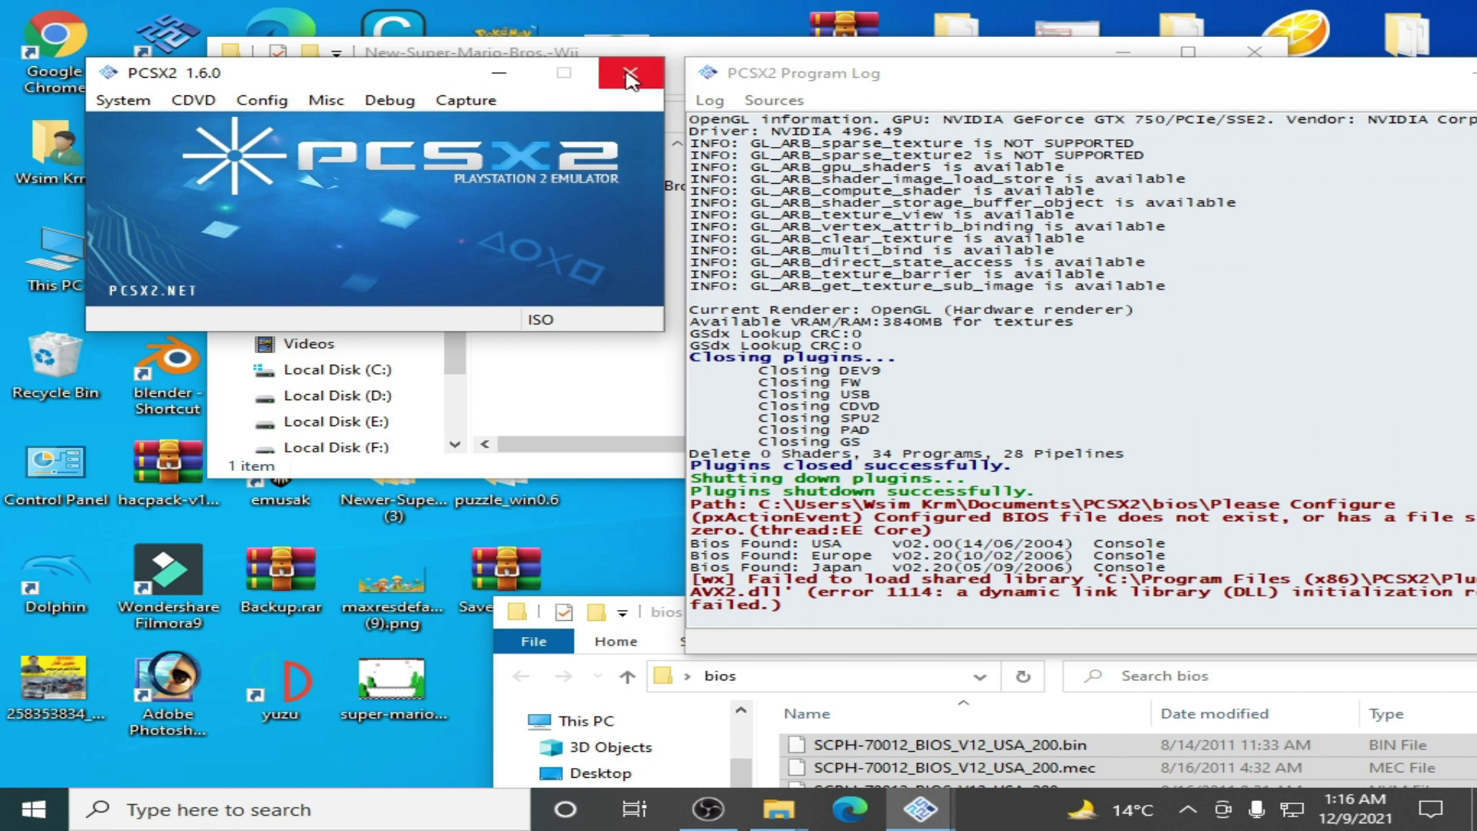
left_click(630, 77)
double_click(171, 66)
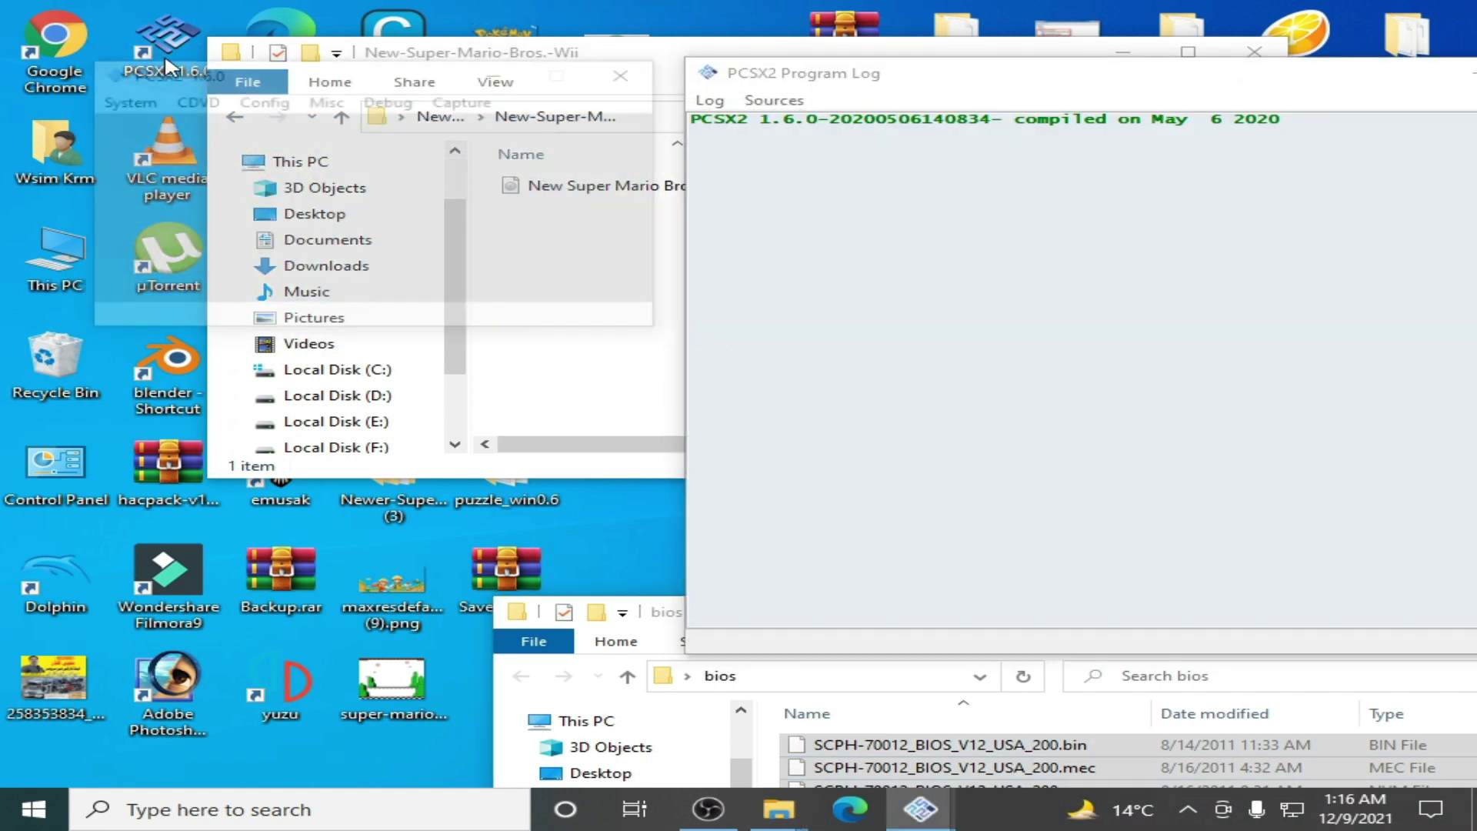